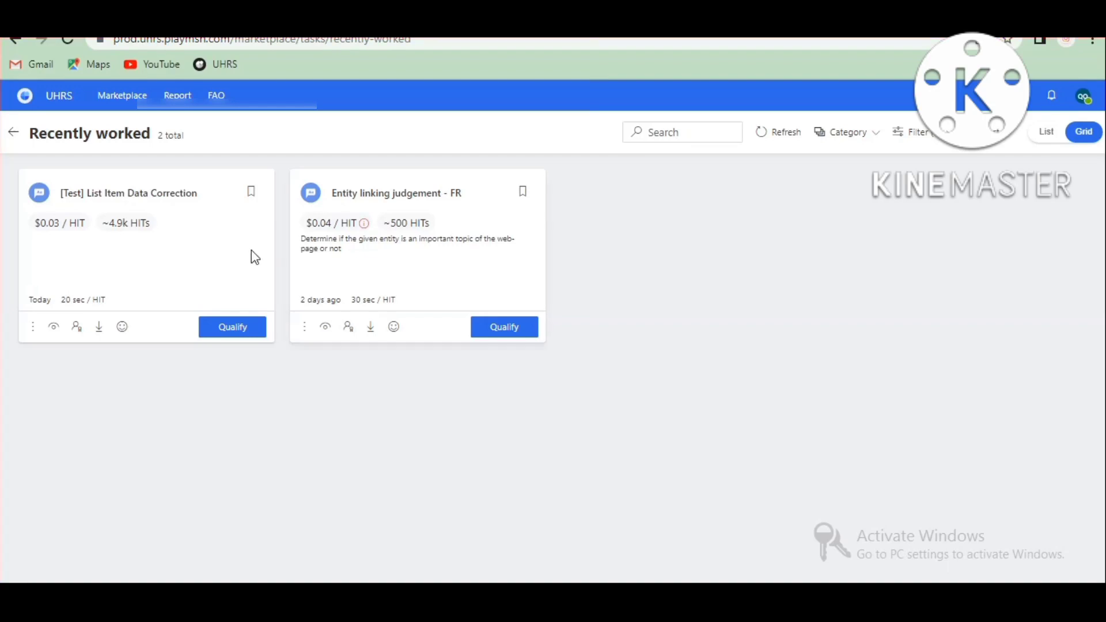
Start the qualification test for the [Test] List Item Data Correction task
click(236, 328)
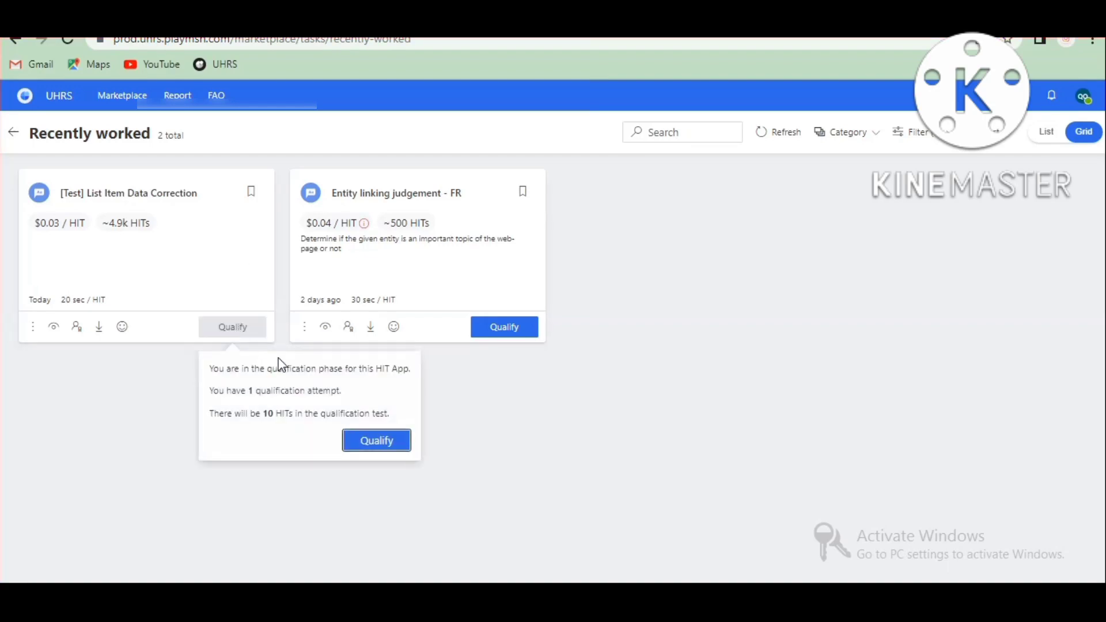
click(372, 438)
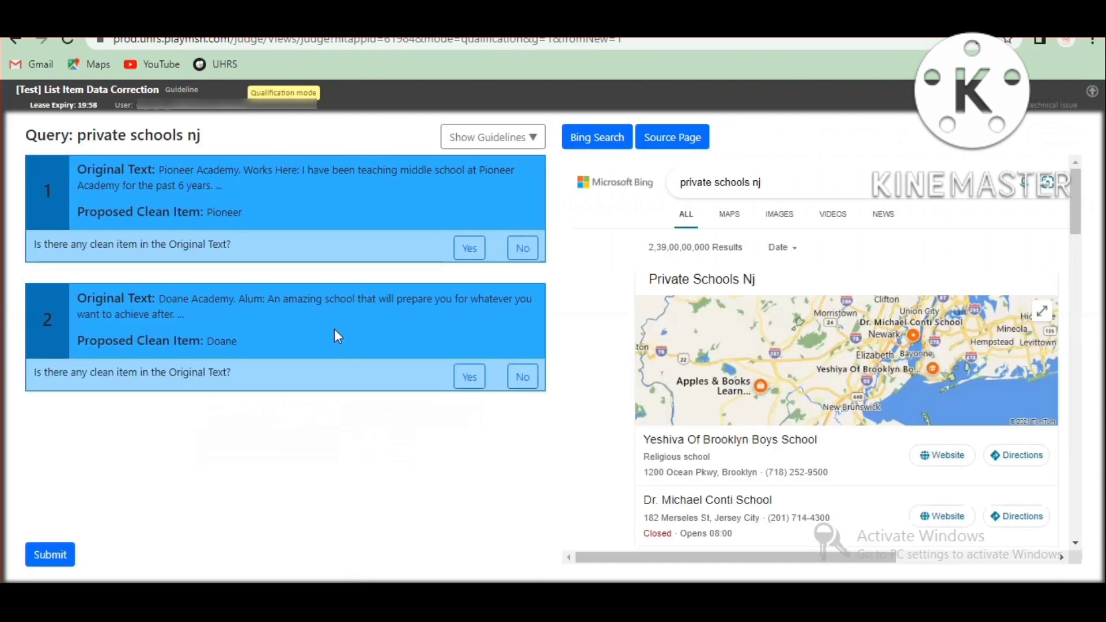
For both "private schools nj" items, answer Yes to a clean item being present and No to the proposed clean item being correct
click(470, 247)
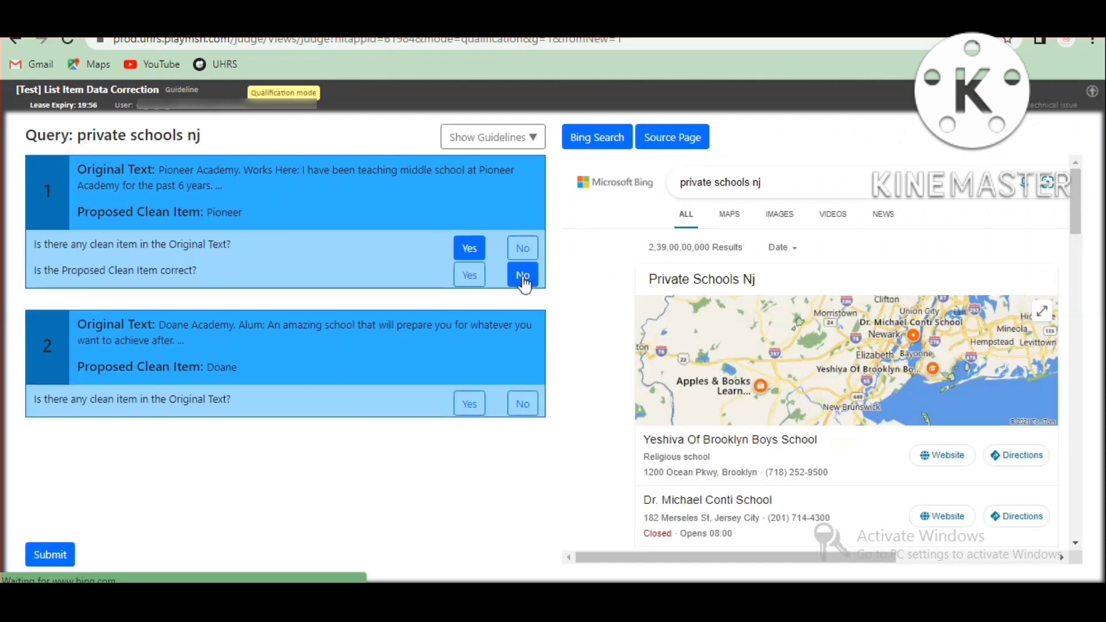
click(523, 282)
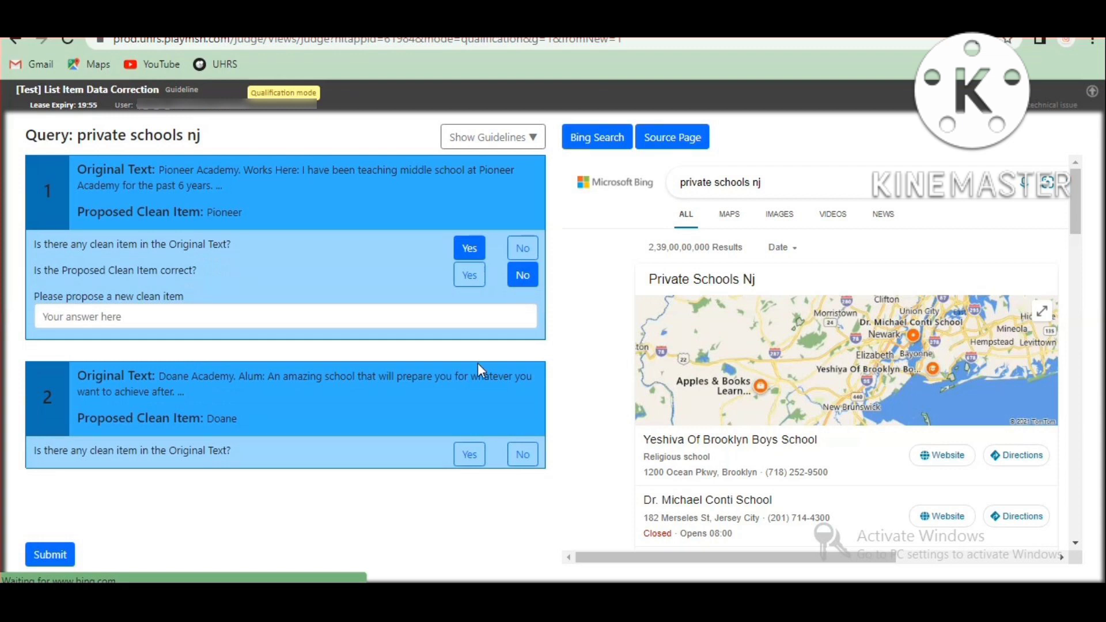
click(469, 455)
click(522, 481)
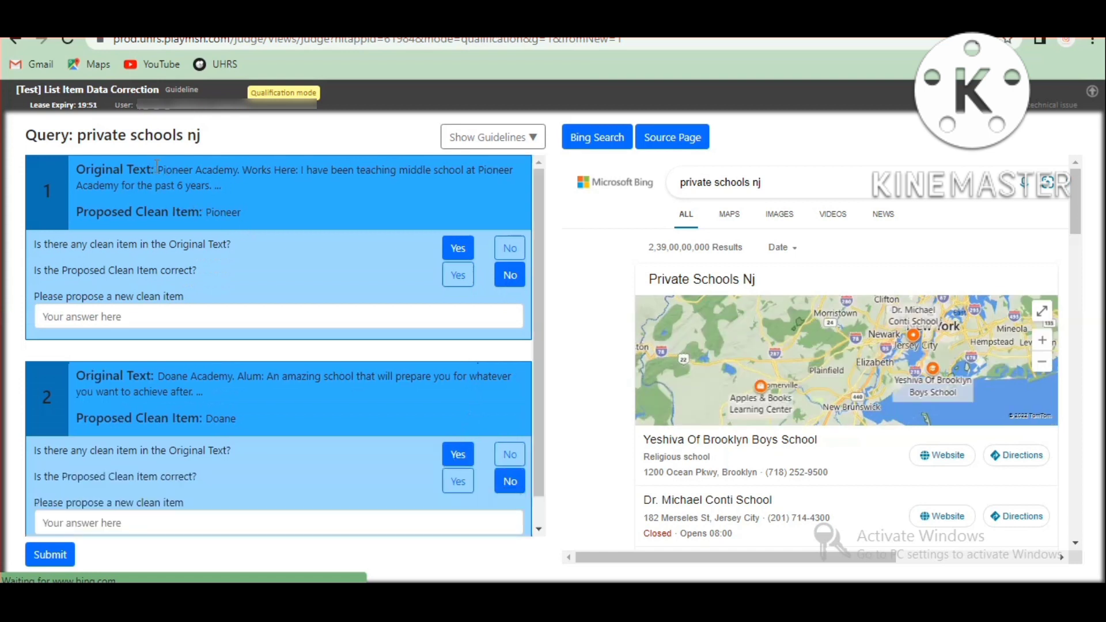
Copy "Pioneer Academy" from item 1's original text and enter it as the new clean item
drag(158, 167, 242, 173)
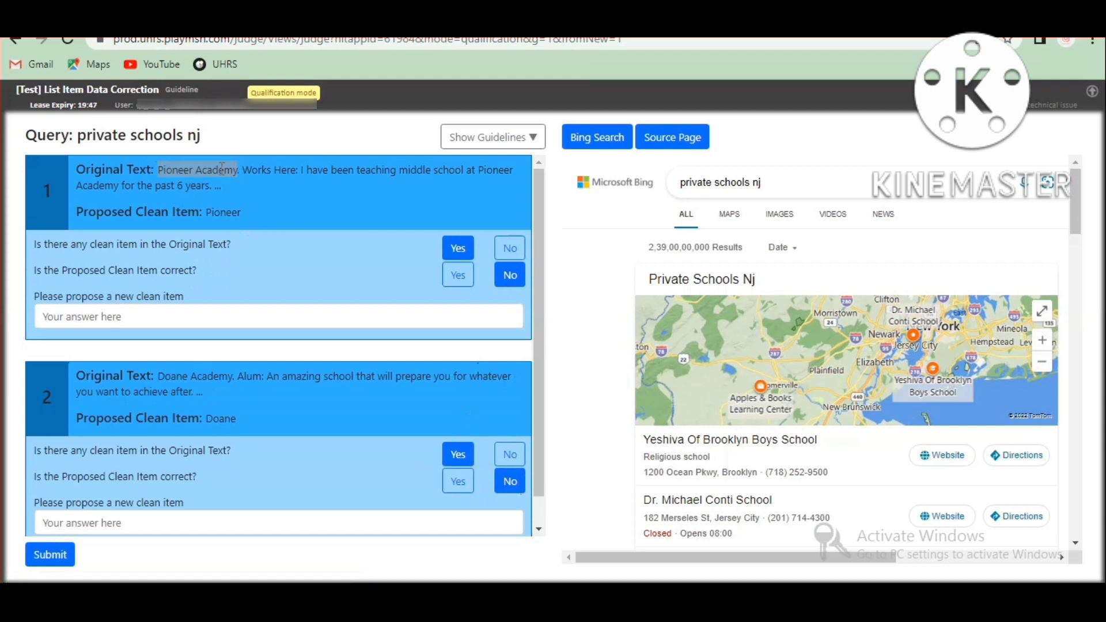
right_click(222, 167)
click(240, 180)
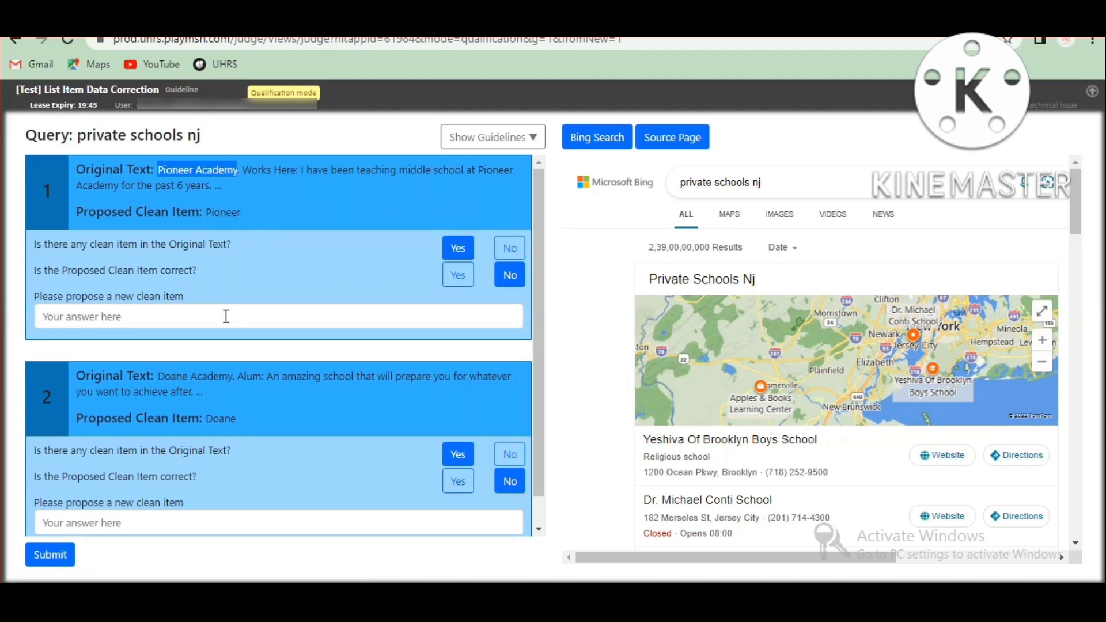
click(226, 317)
key(ctrl+v)
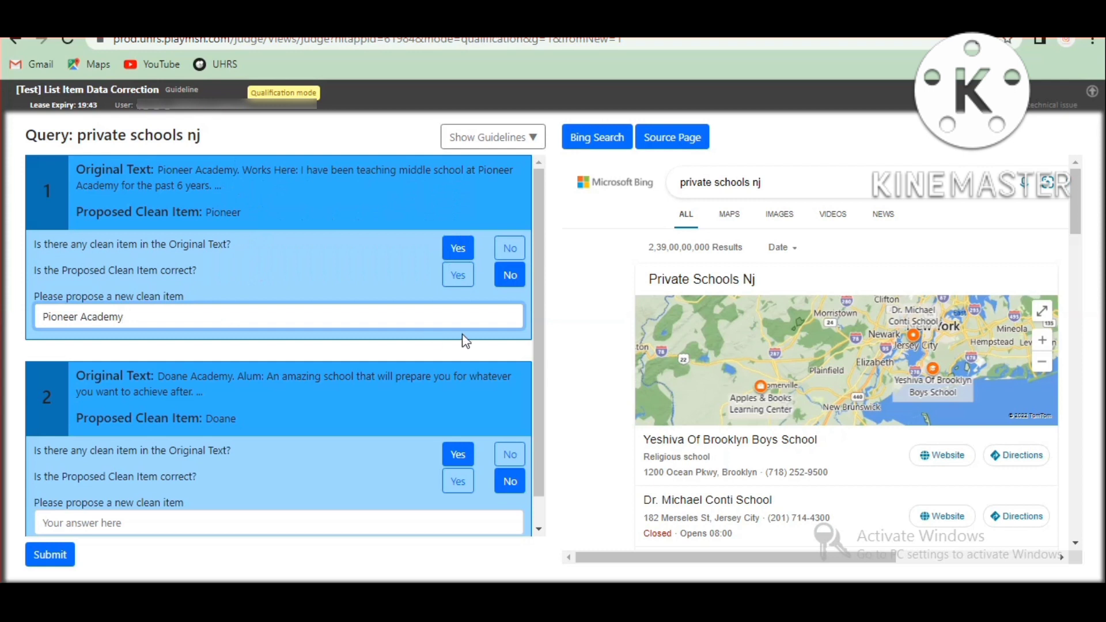
Copy "Doane Academy" from item 2's original text as its new clean item and submit the judgement
scroll(532, 347, down, 1)
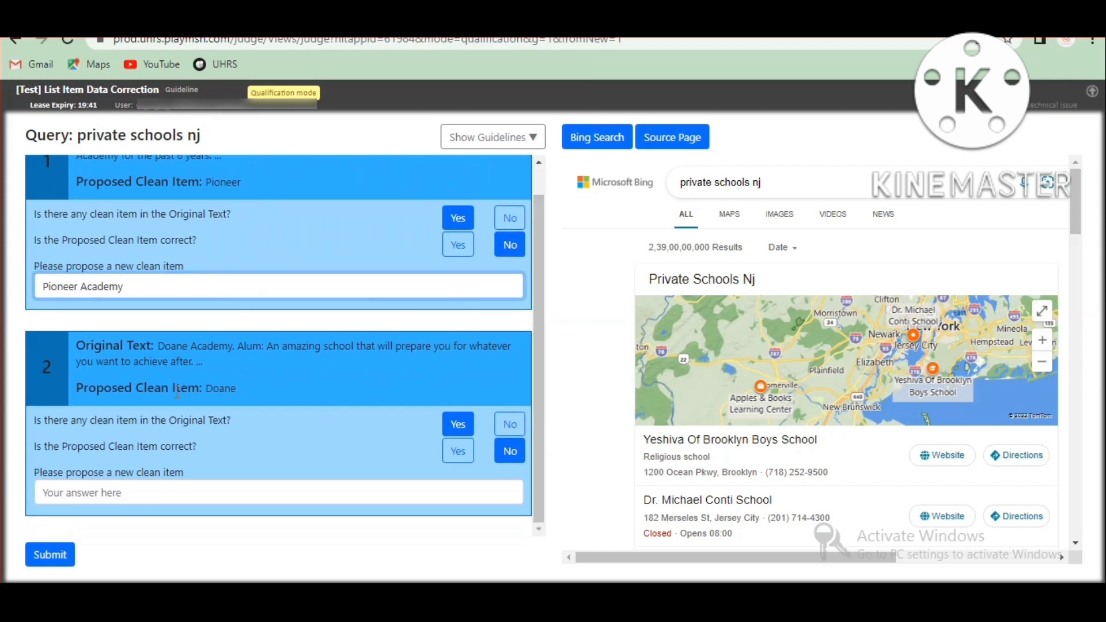
drag(159, 347, 236, 346)
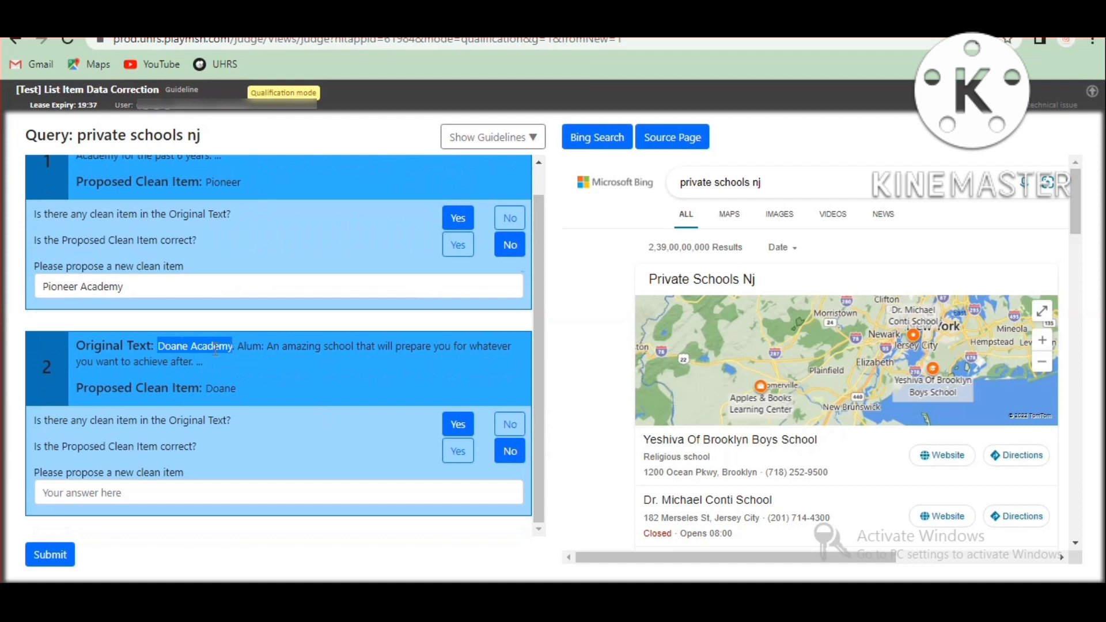
right_click(216, 348)
click(237, 362)
click(271, 487)
key(ctrl+v)
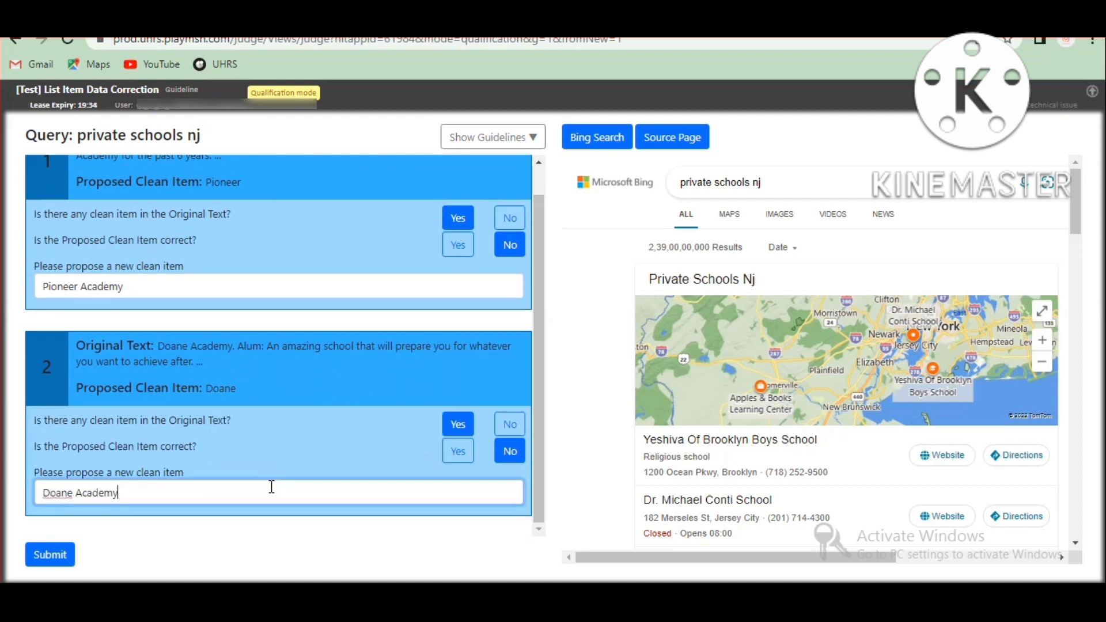
click(60, 556)
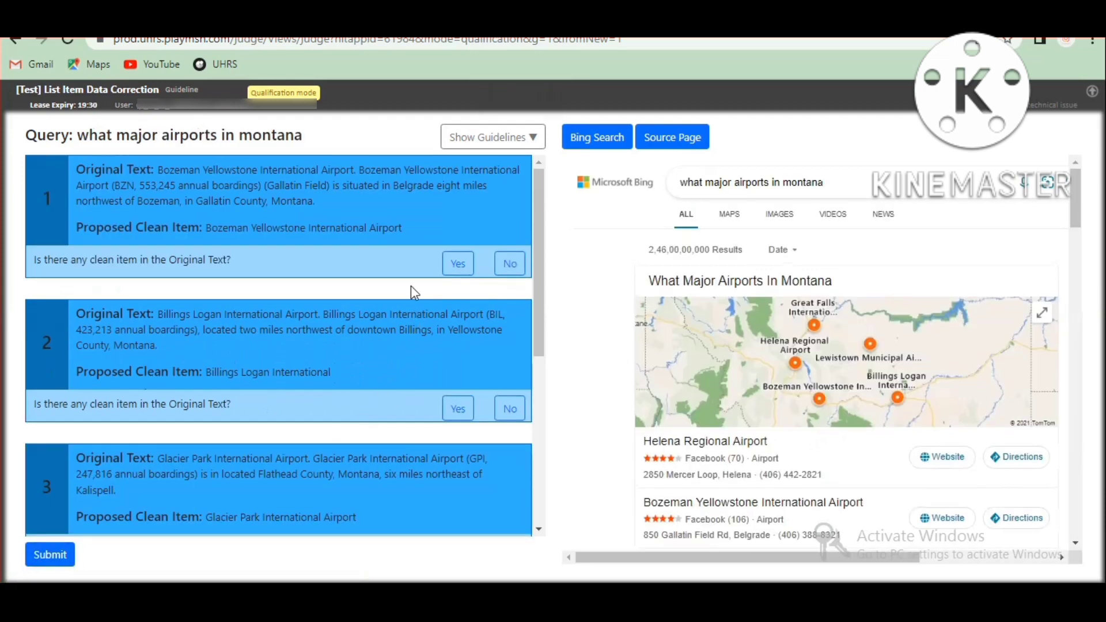
Mark both airport items 1 and 2 as containing a clean item, accepting item 1's proposal and rejecting "Billings Logan International" for item 2
click(458, 263)
click(461, 290)
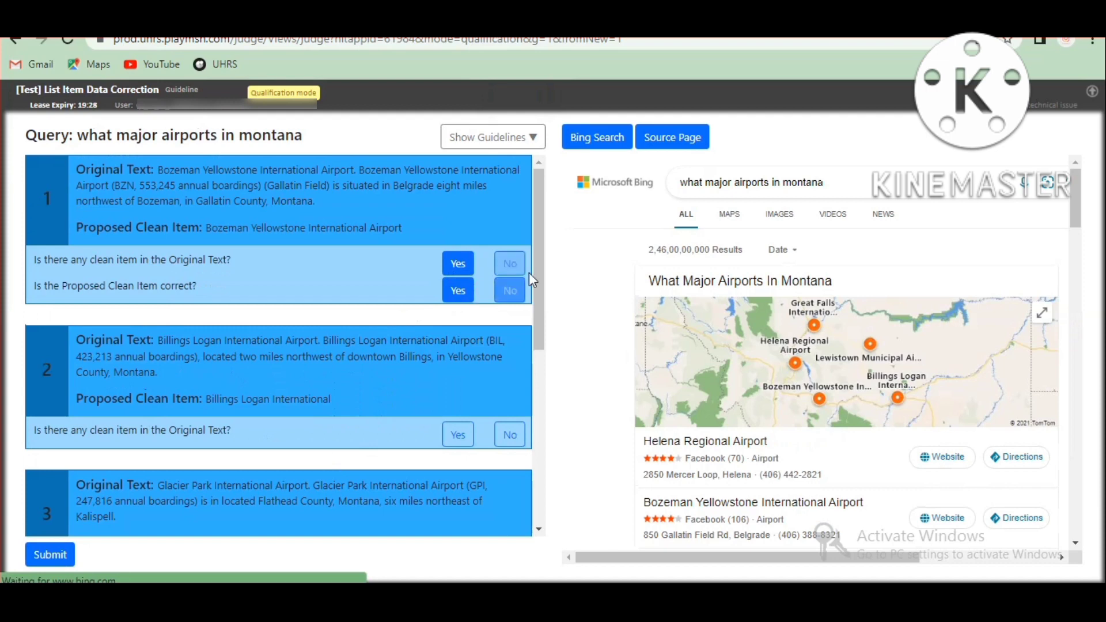
scroll(533, 288, down, 2)
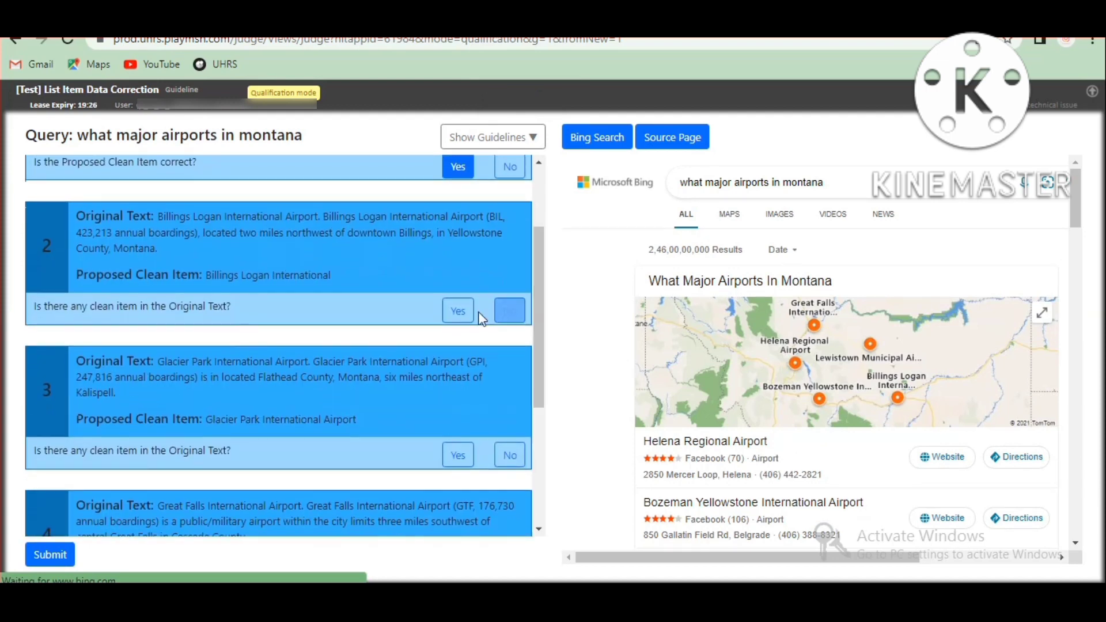
click(457, 311)
click(509, 338)
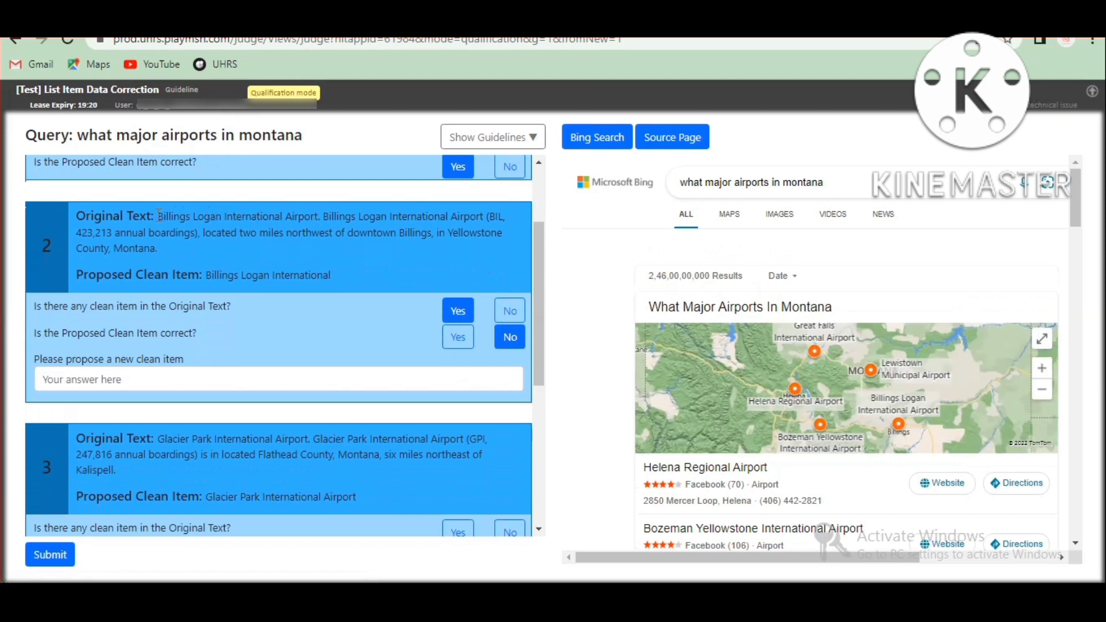
Copy "Billings Logan International Airport" from item 2's original text and enter it as the new clean item
drag(158, 216, 317, 219)
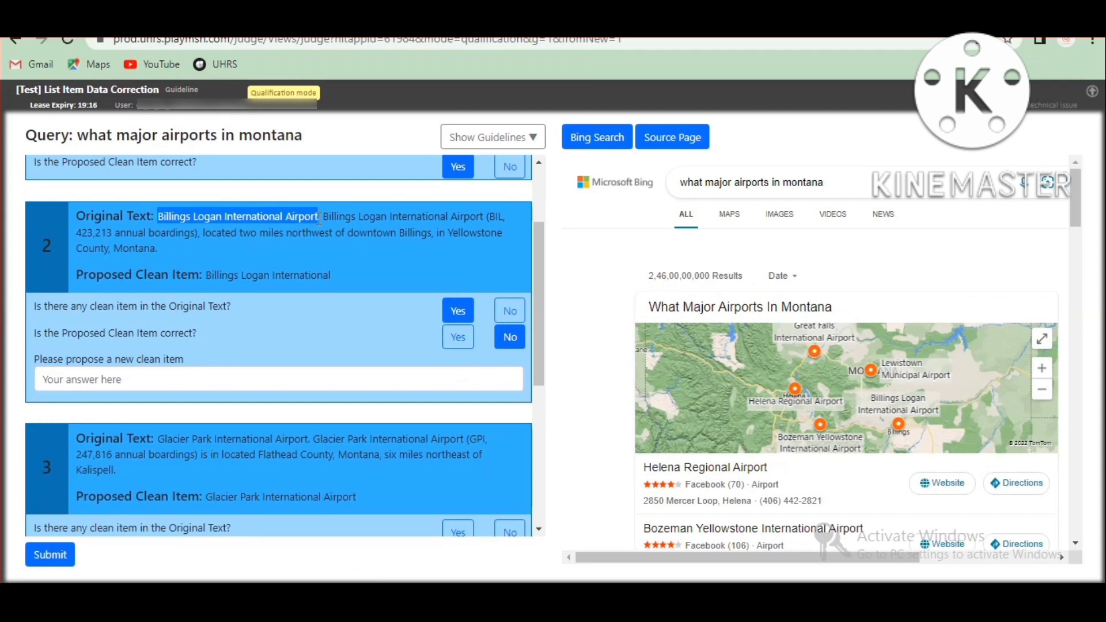
right_click(307, 216)
click(326, 226)
click(408, 373)
key(ctrl+v)
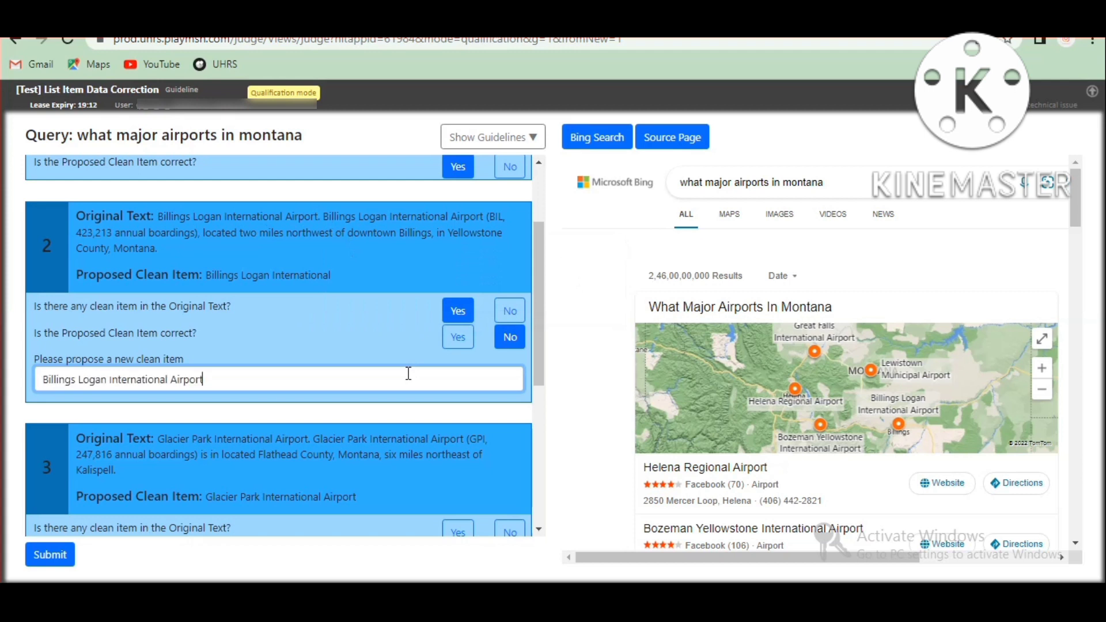
Answer Yes to both questions for item 3, Glacier Park International Airport, and item 4, Great Falls International Airport
drag(534, 360, 521, 423)
click(458, 388)
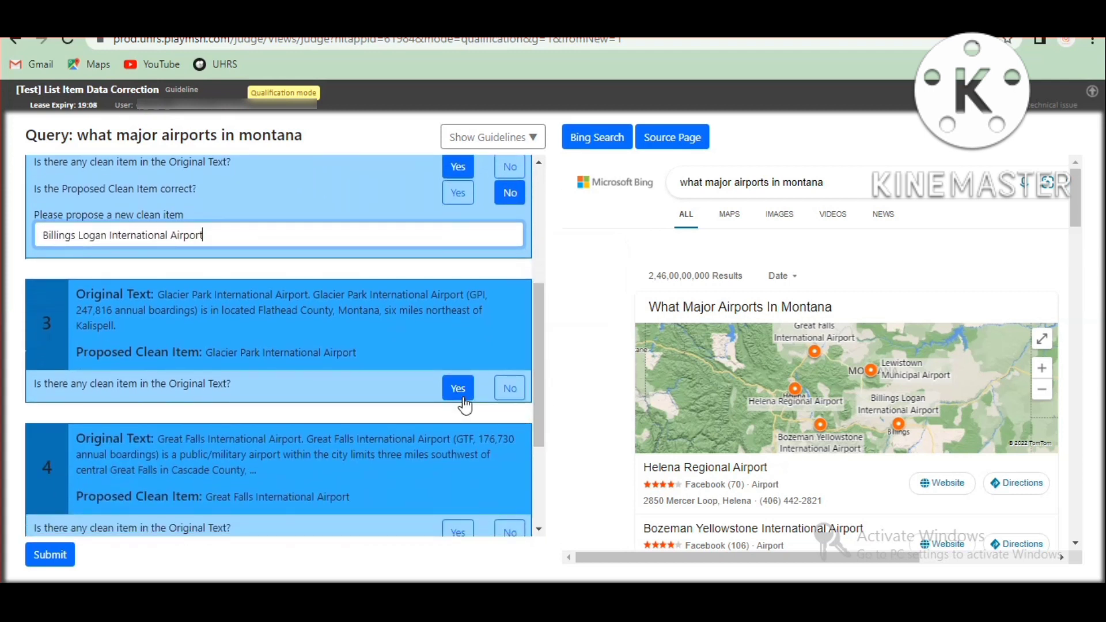
click(458, 415)
drag(539, 373, 547, 432)
click(458, 411)
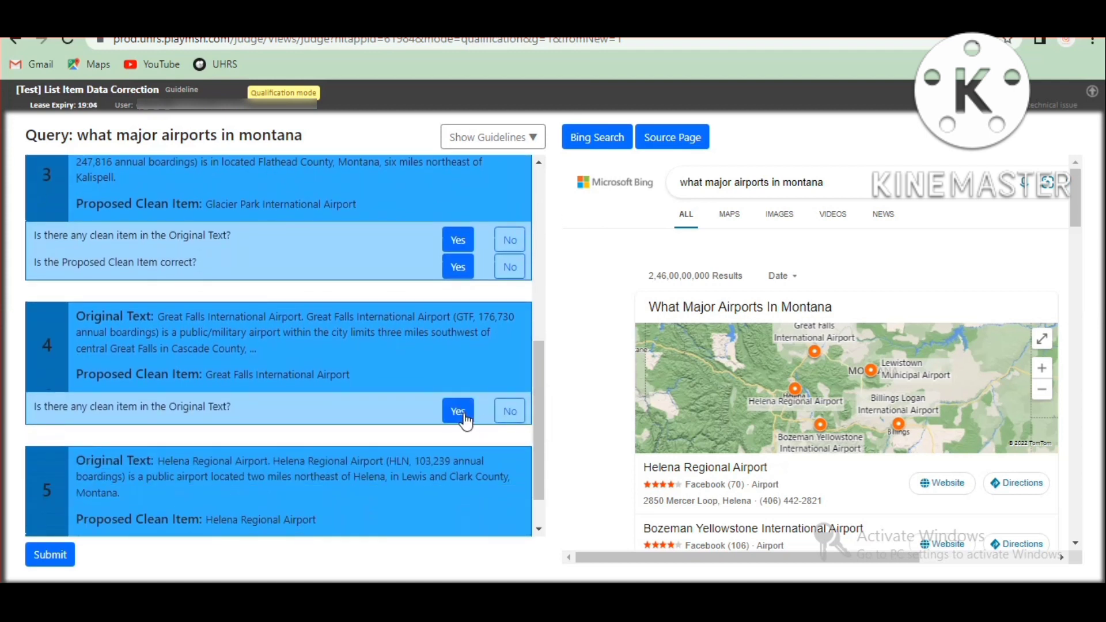
click(457, 437)
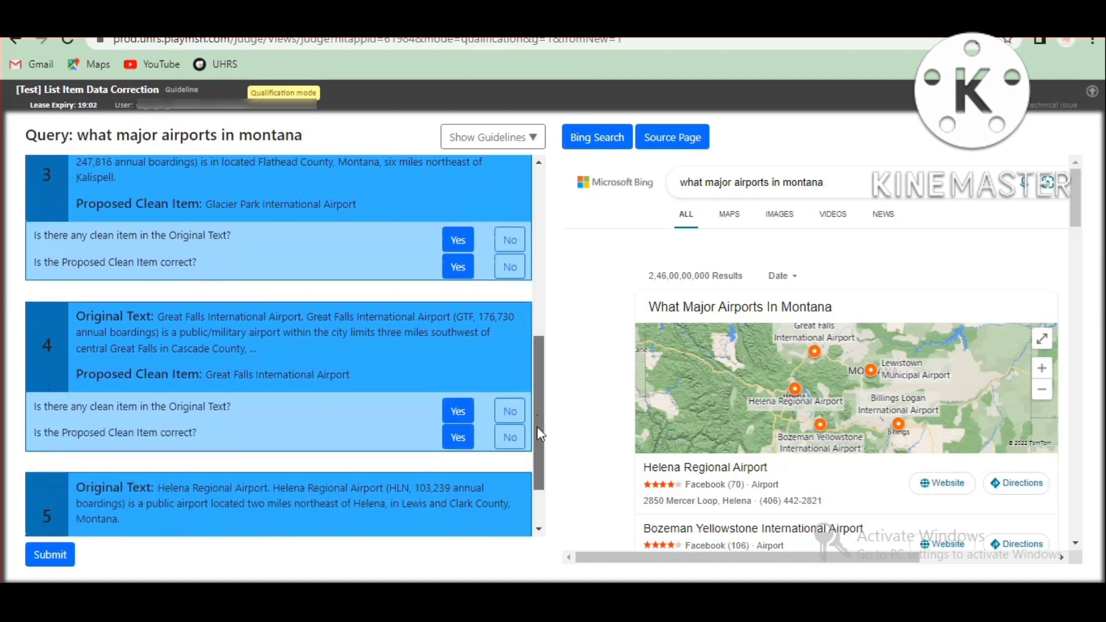
Answer Yes to both questions for item 5, Helena Regional Airport, and submit the Montana airports judgement
scroll(537, 426, down, 1)
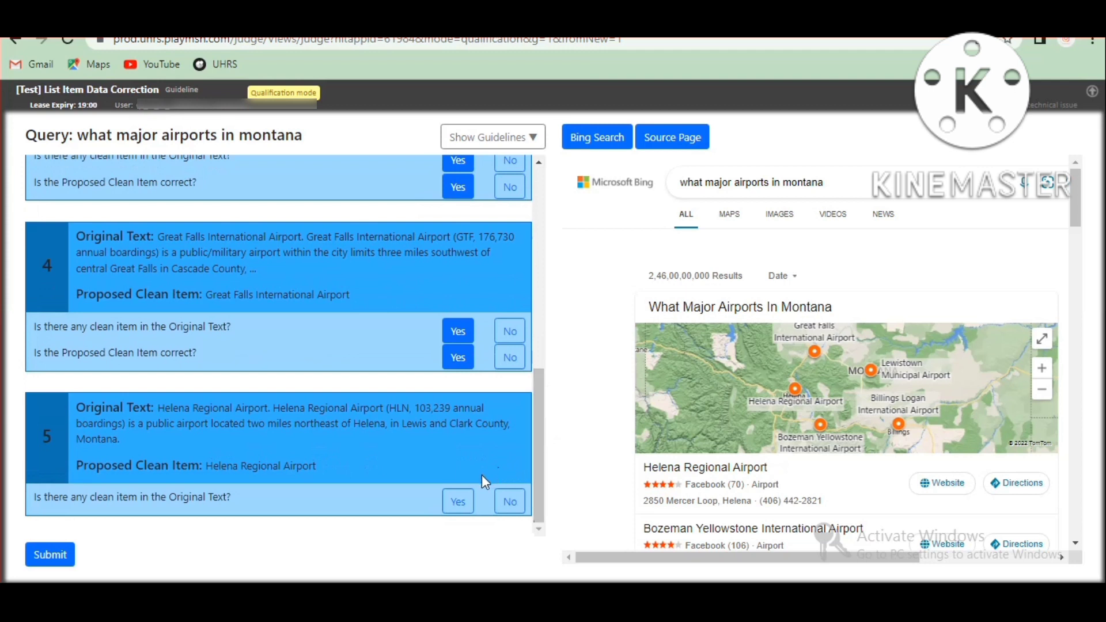
click(458, 501)
click(460, 528)
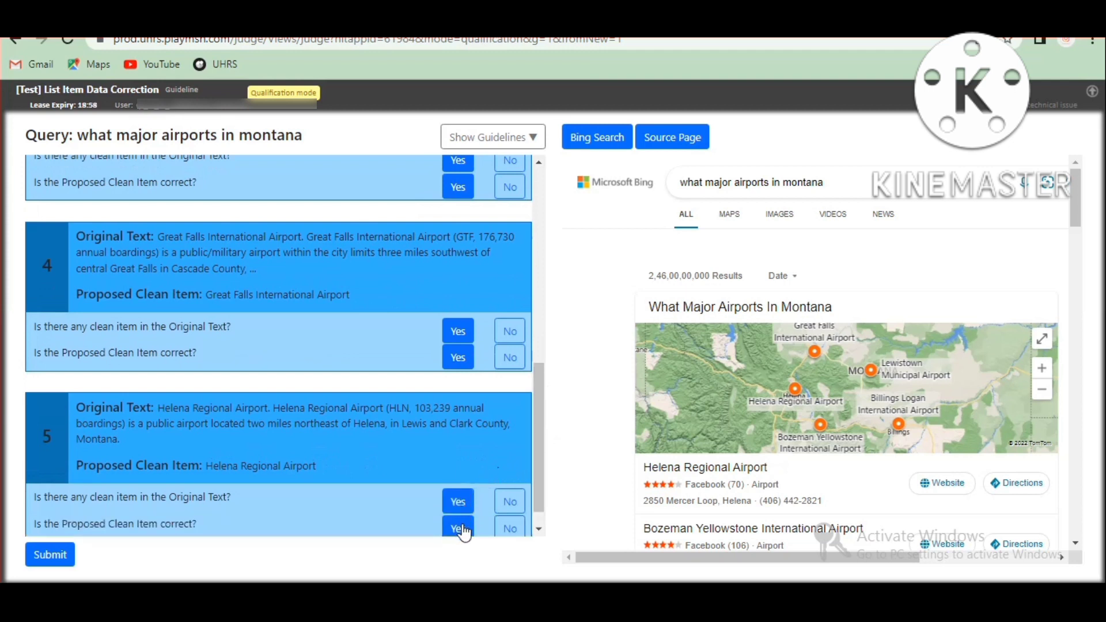
scroll(535, 487, down, 1)
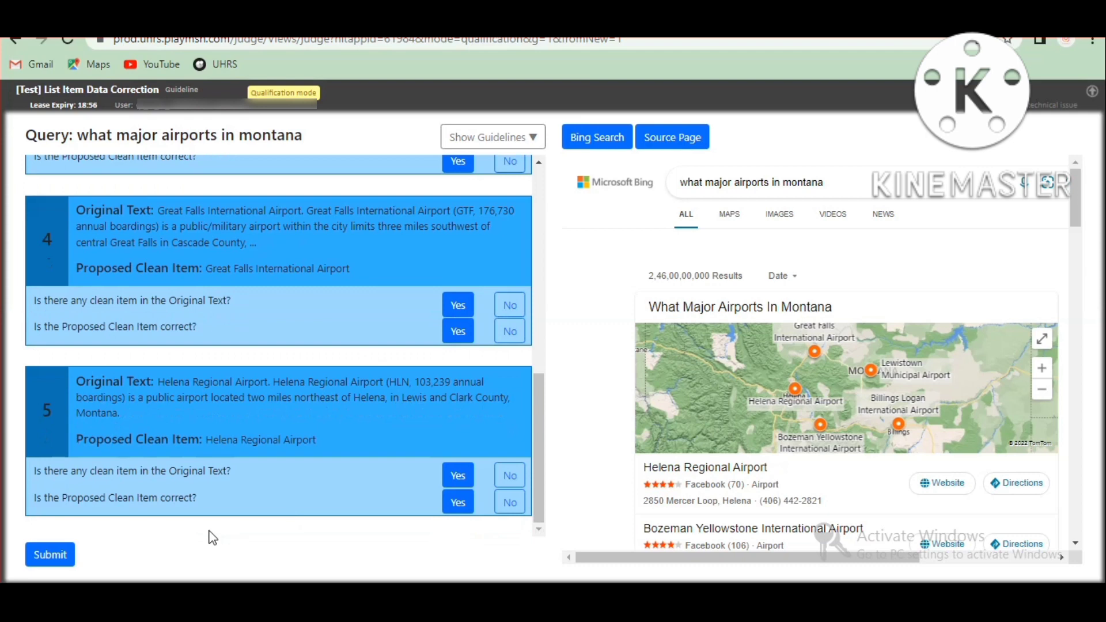
click(62, 559)
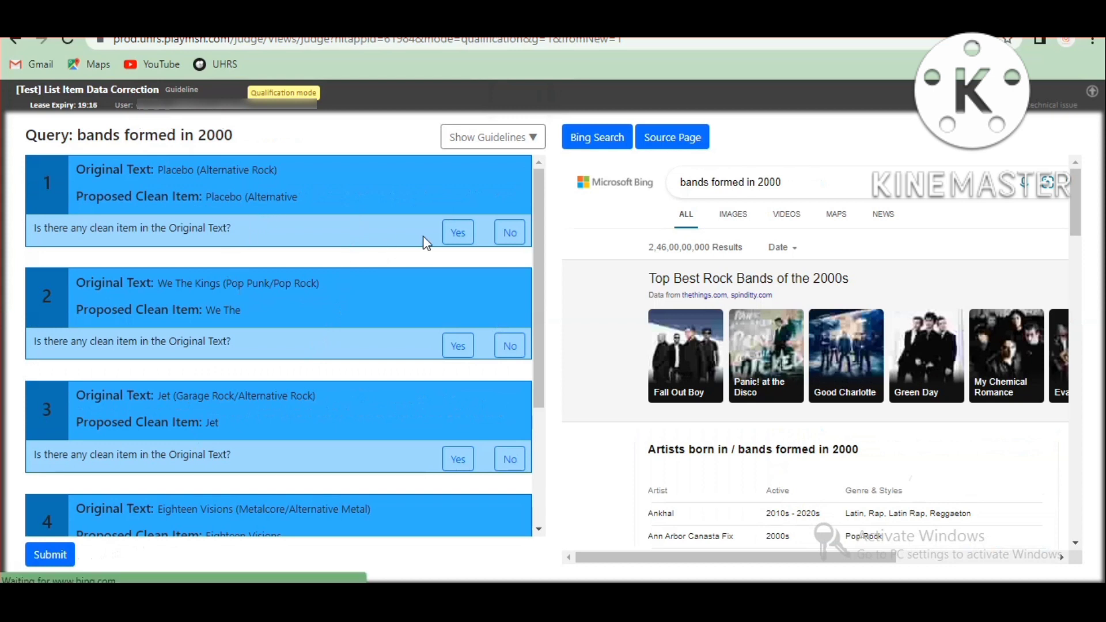
Mark item 1 of "bands formed in 2000" as having a clean item, reject its proposal and enter "Placebo" from the original text
click(455, 233)
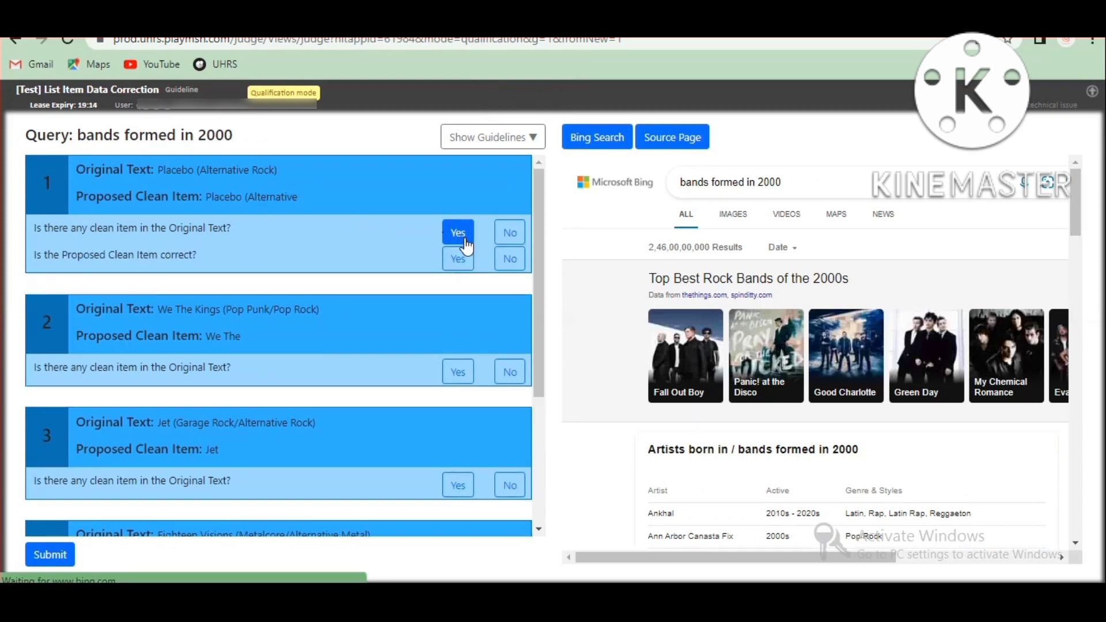
click(507, 262)
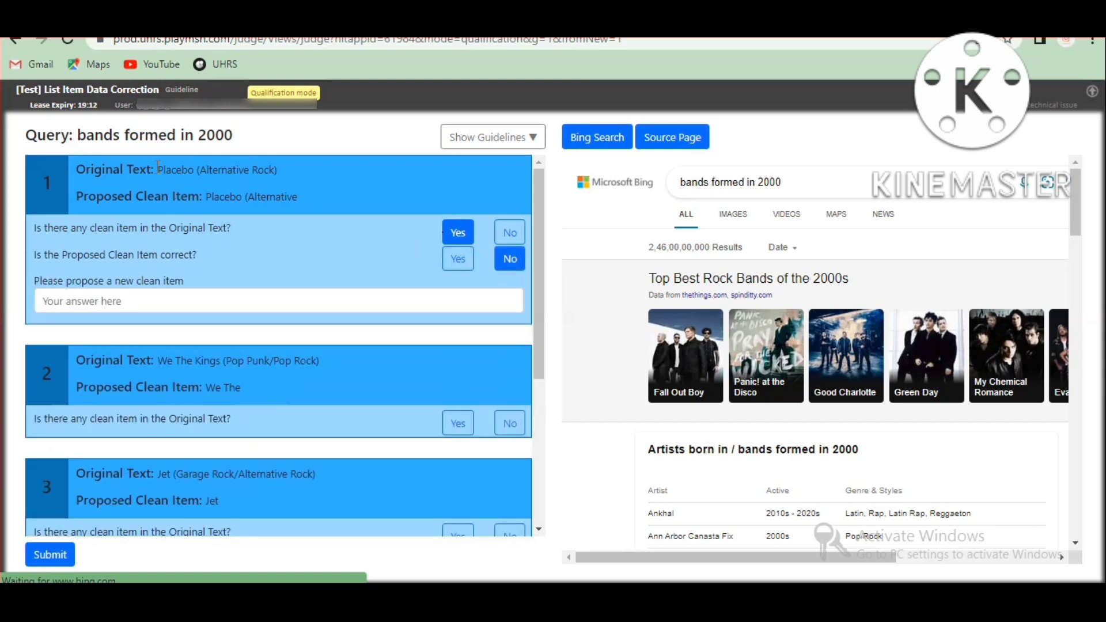
drag(158, 166, 198, 173)
right_click(184, 169)
click(204, 180)
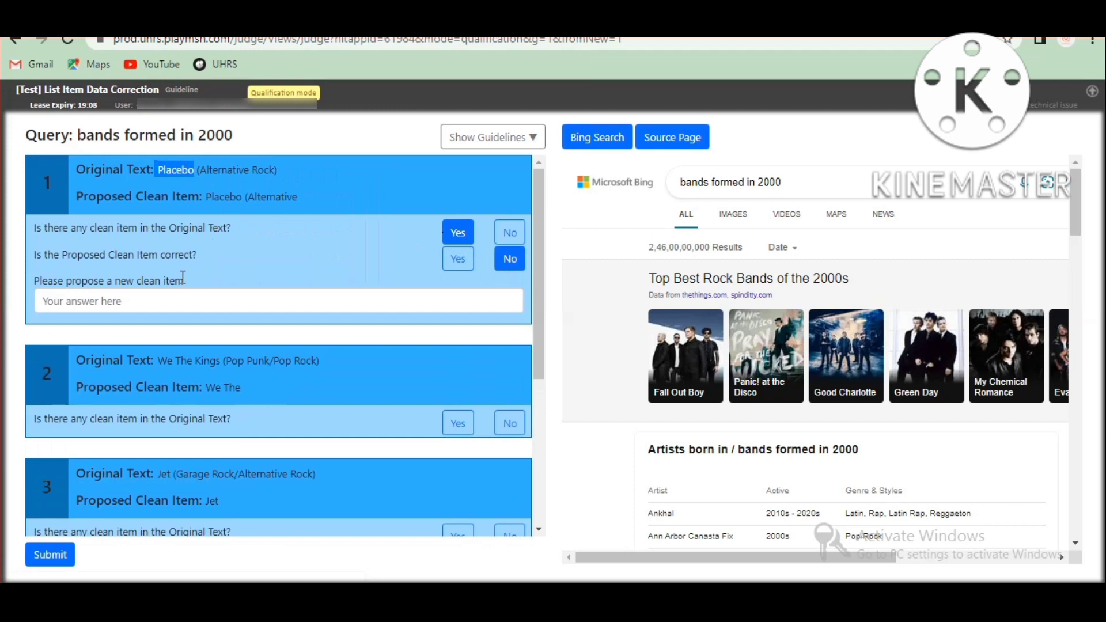
click(175, 294)
key(ctrl+v)
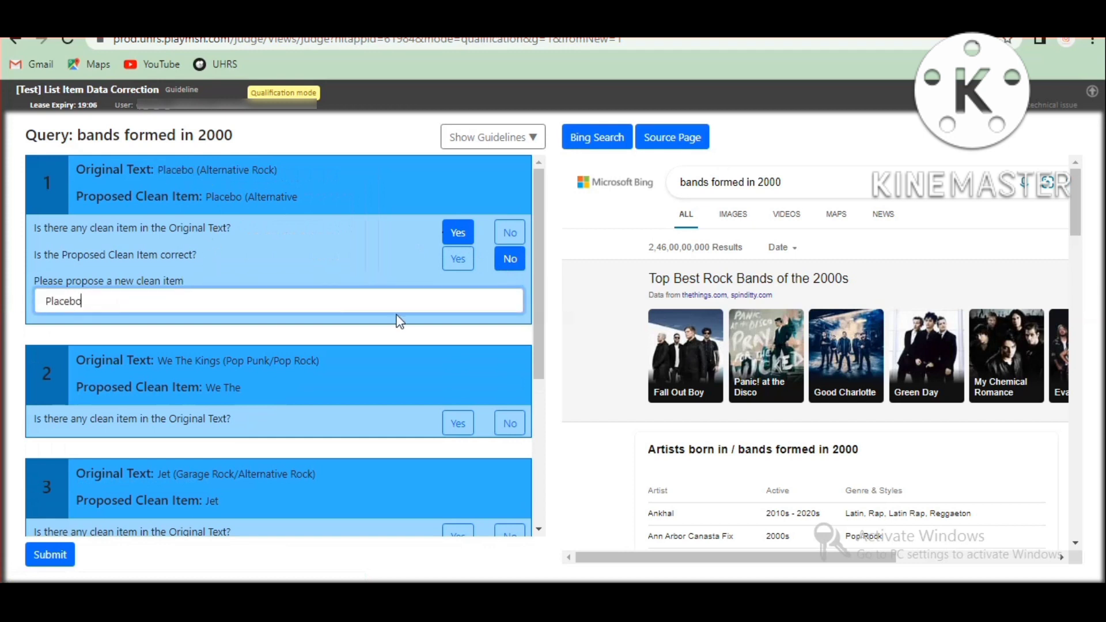
Mark item 2 as having a clean item, reject the proposal "We The" and enter "We The Kings" from the original text
drag(535, 305, 538, 357)
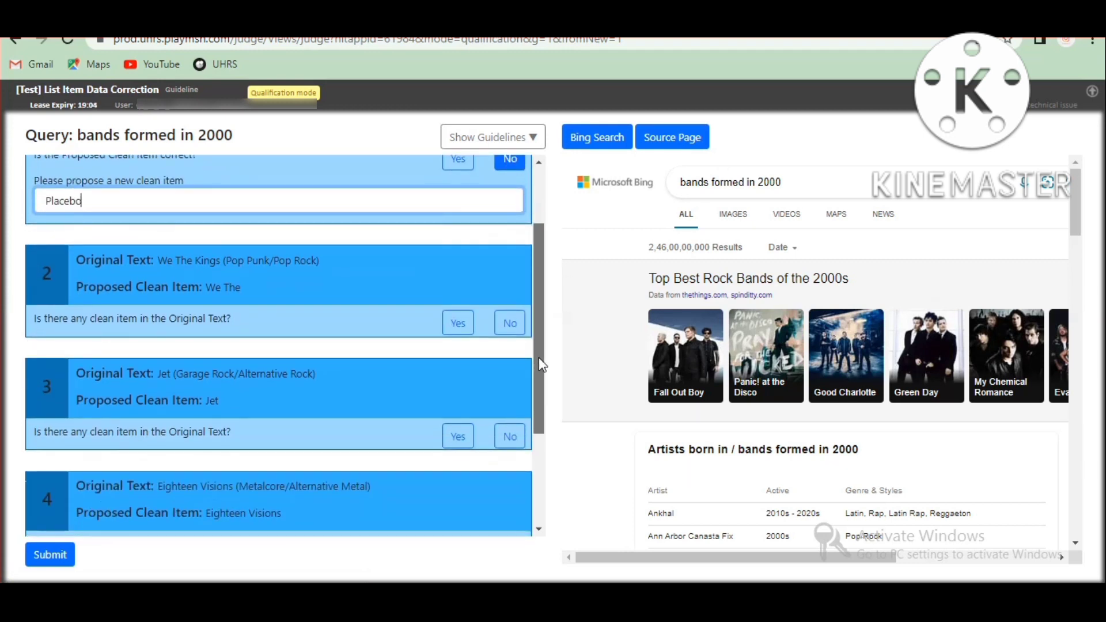
click(456, 325)
click(509, 349)
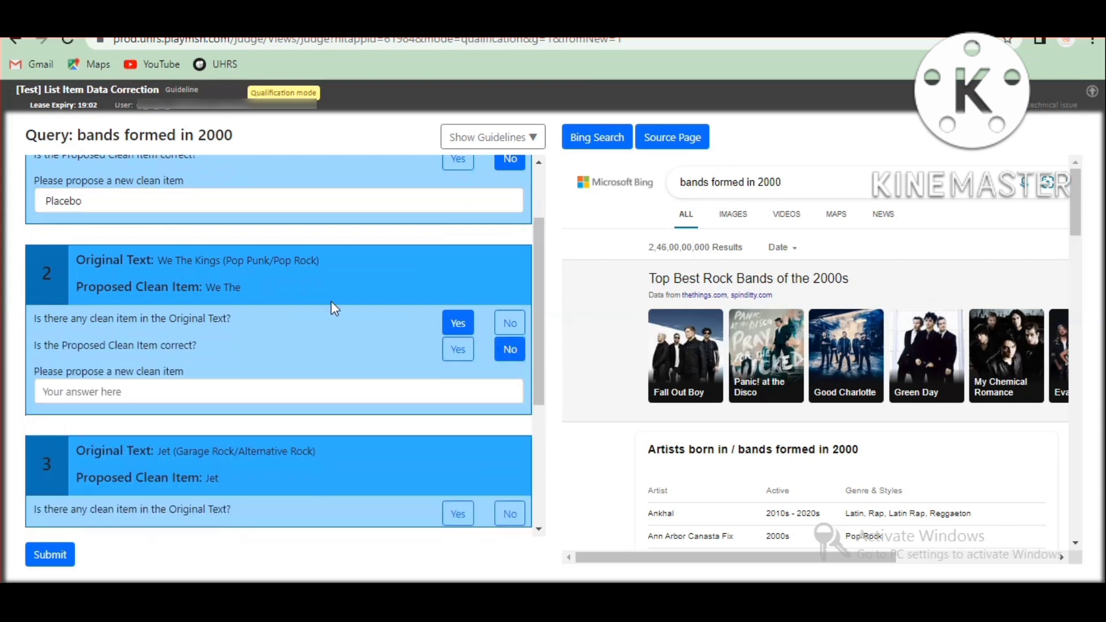
mouse_move(158, 258)
mouse_down()
mouse_move(219, 257)
mouse_move(161, 255)
mouse_up()
click(220, 257)
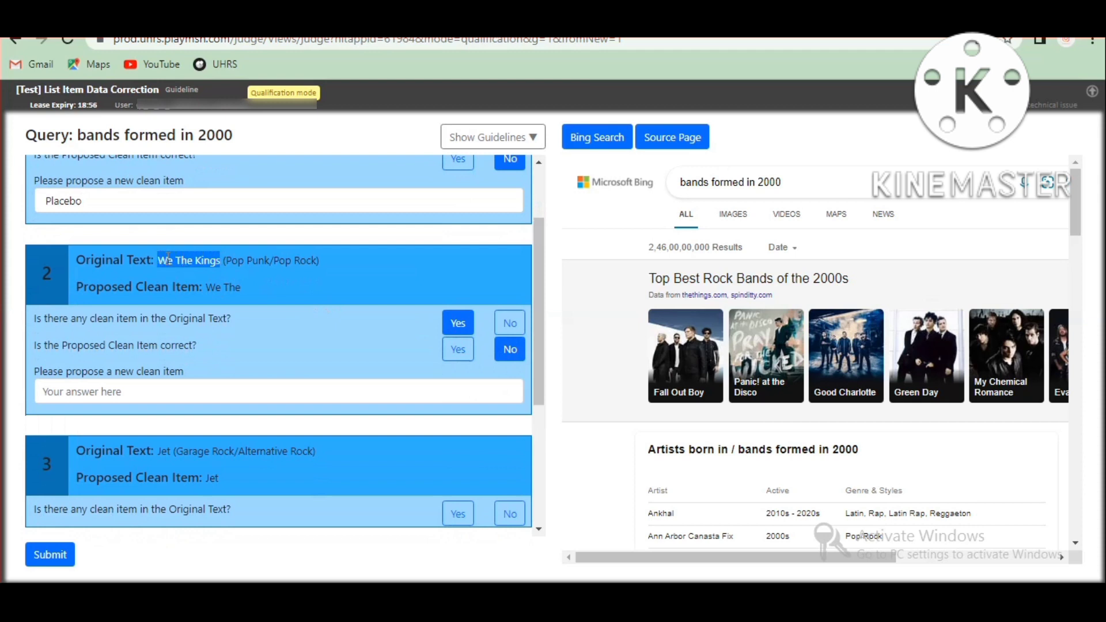
right_click(168, 256)
click(196, 271)
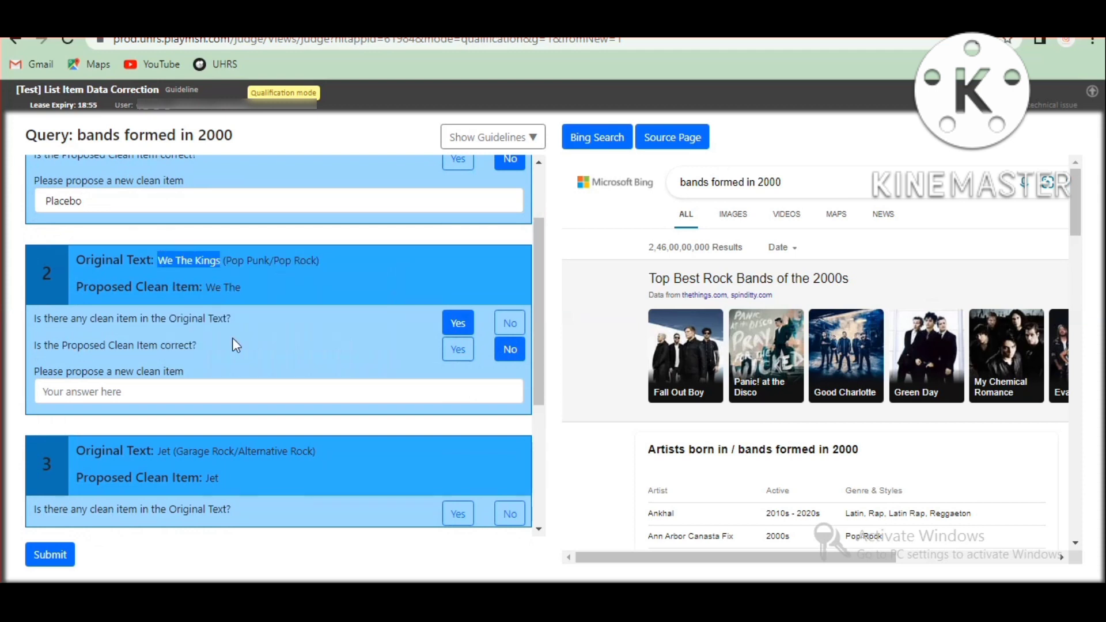
click(196, 385)
key(ctrl+v)
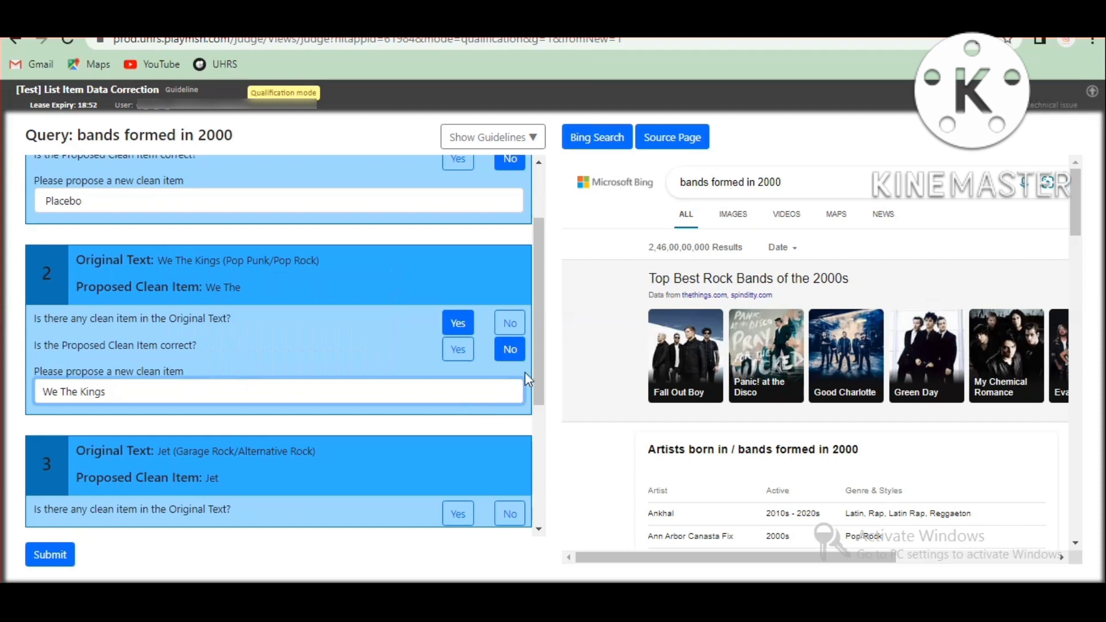
Answer Yes for item 3 to both having a clean item and its proposed clean item "Jet" being correct
drag(538, 363, 555, 447)
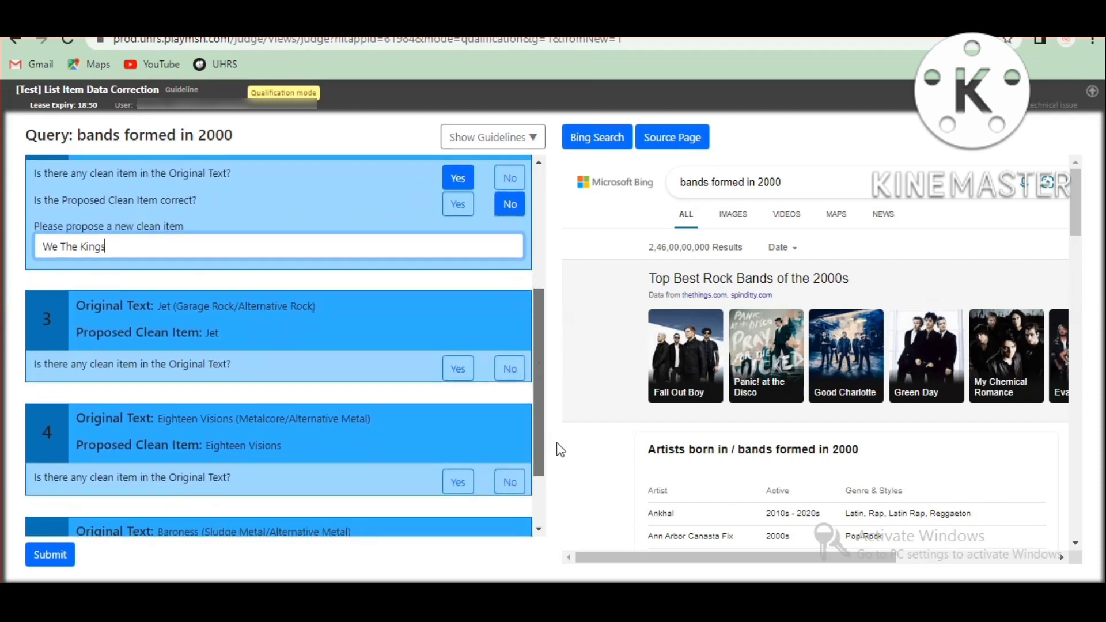
scroll(489, 411, down, 1)
click(456, 368)
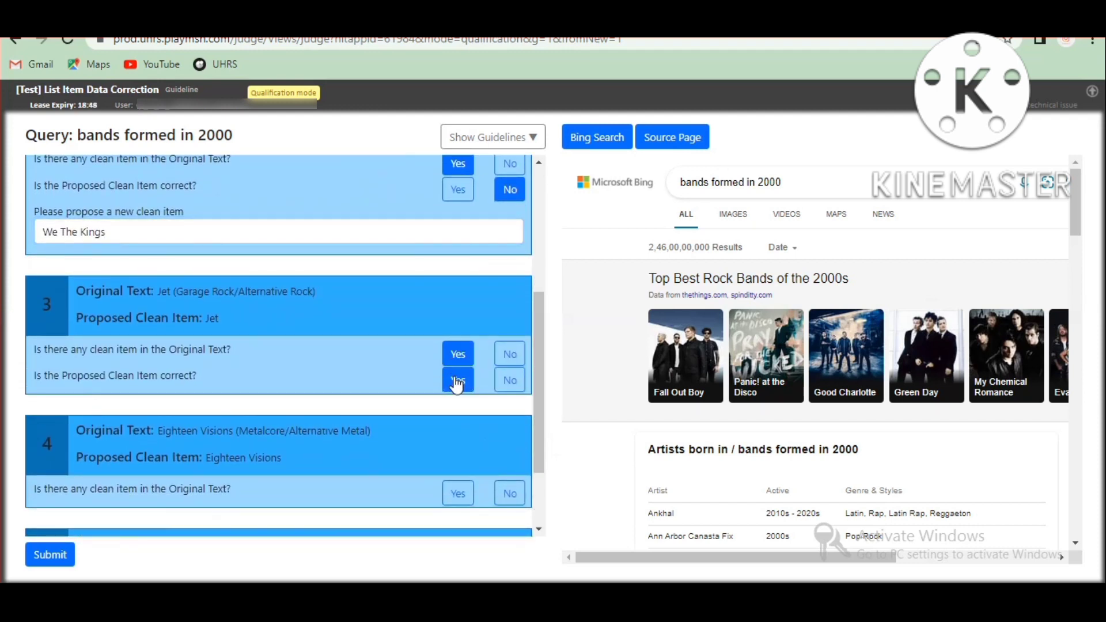
Answer Yes for item 4 to both having a clean item and its proposed clean item "Eighteen Visions" being correct
click(457, 381)
drag(534, 364, 537, 419)
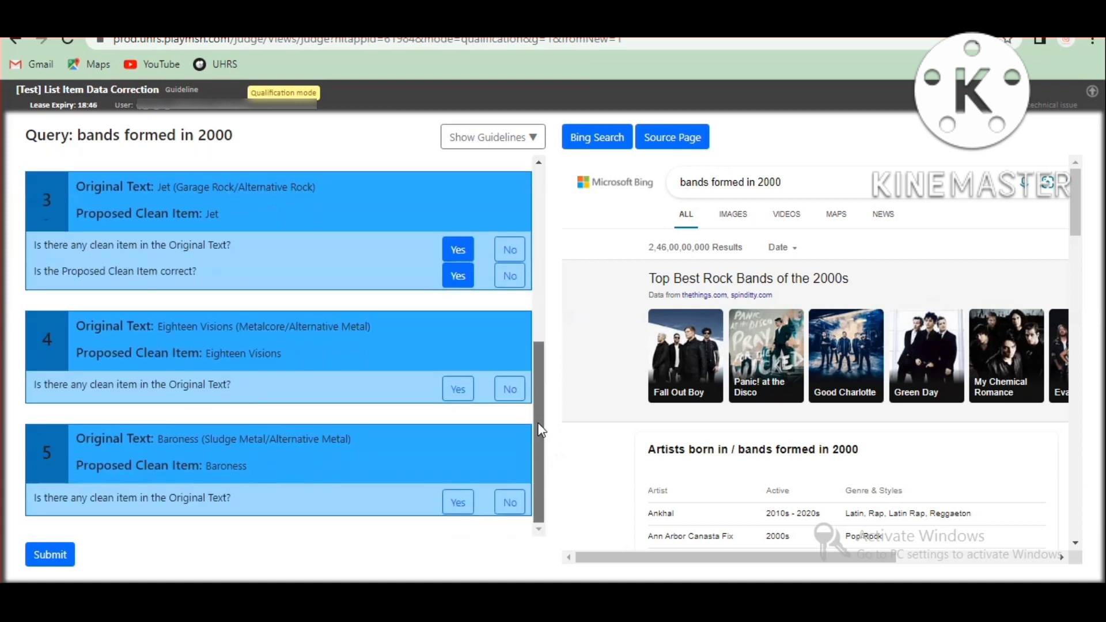
click(457, 389)
click(458, 415)
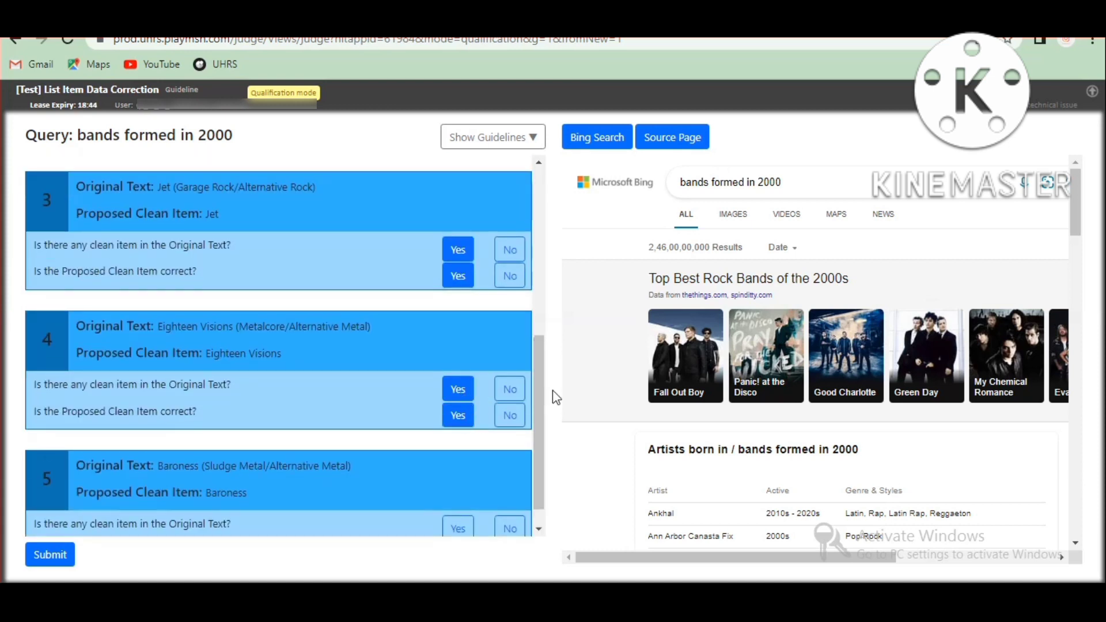
drag(534, 426, 533, 438)
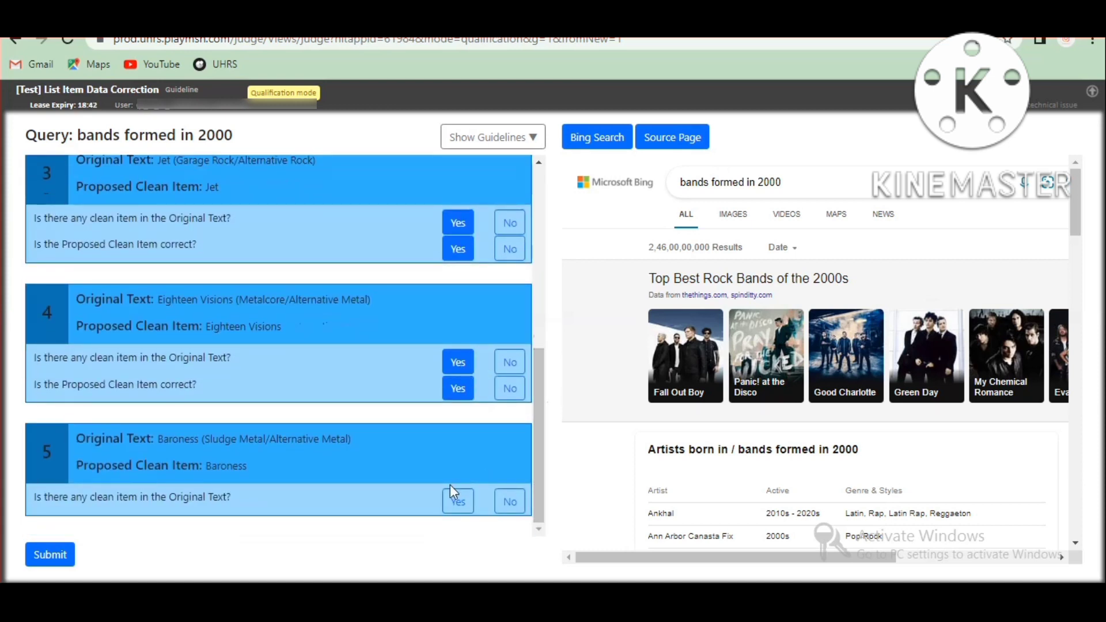
Answer Yes to both questions for item 5, Baroness, and submit the "bands formed in 2000" judgement
click(455, 500)
click(457, 527)
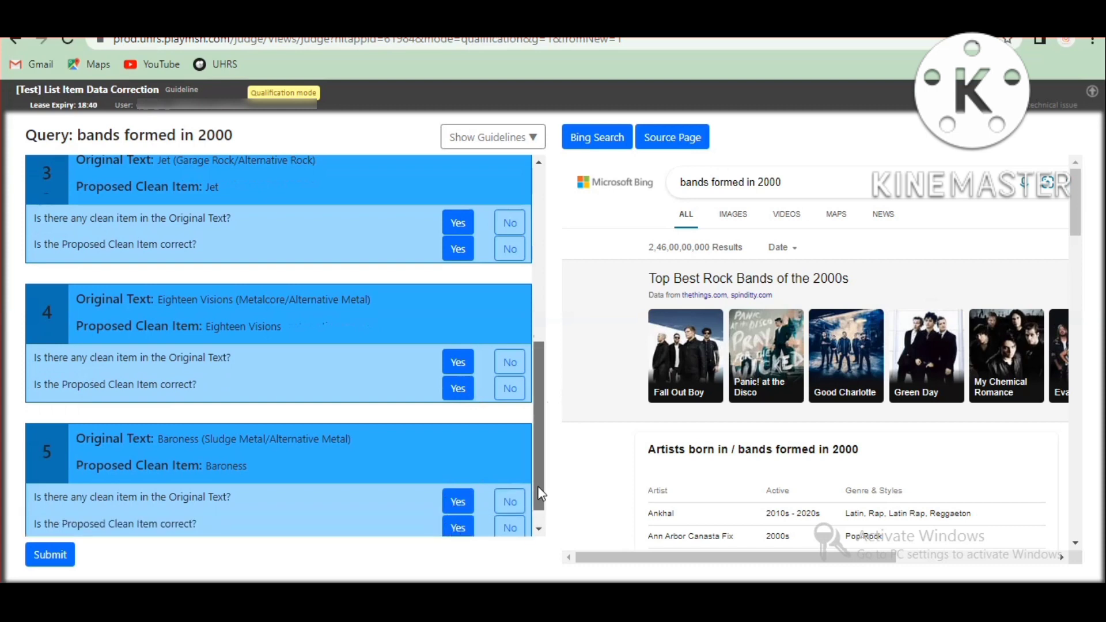
drag(541, 493, 558, 521)
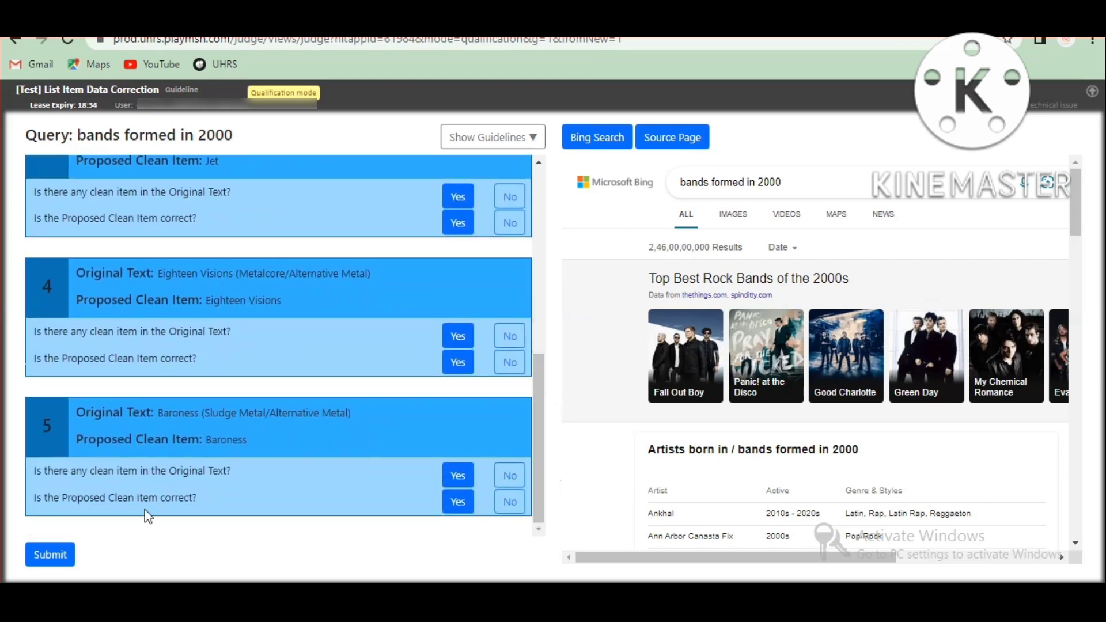
click(71, 554)
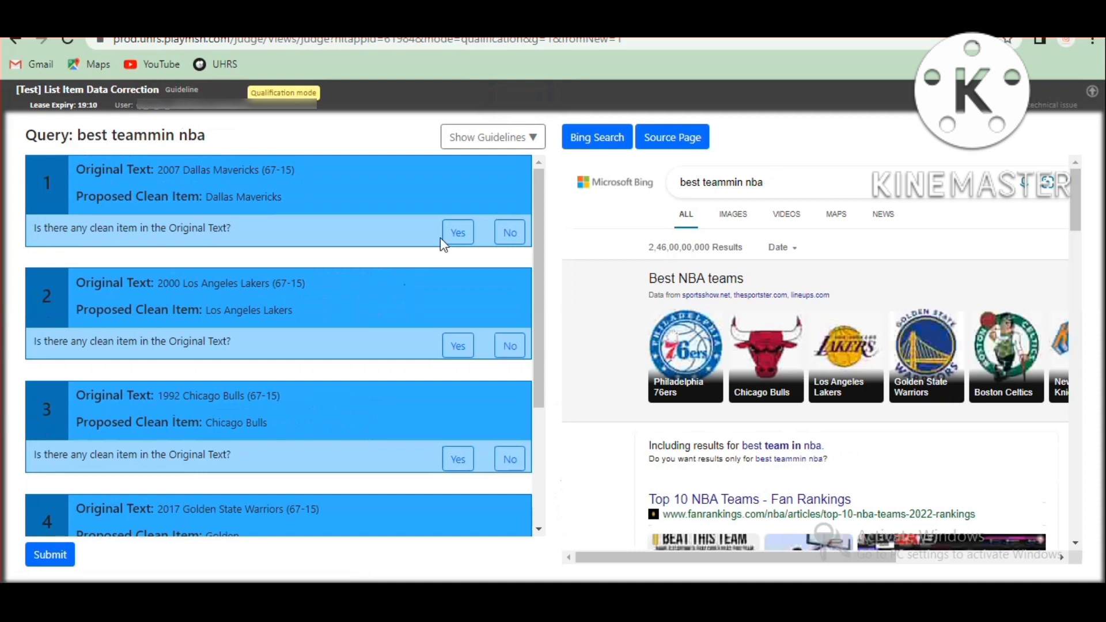
For the query "best teammin nba", answer Yes to both questions for item 1, Dallas Mavericks, and item 2, Los Angeles Lakers
click(458, 236)
click(458, 259)
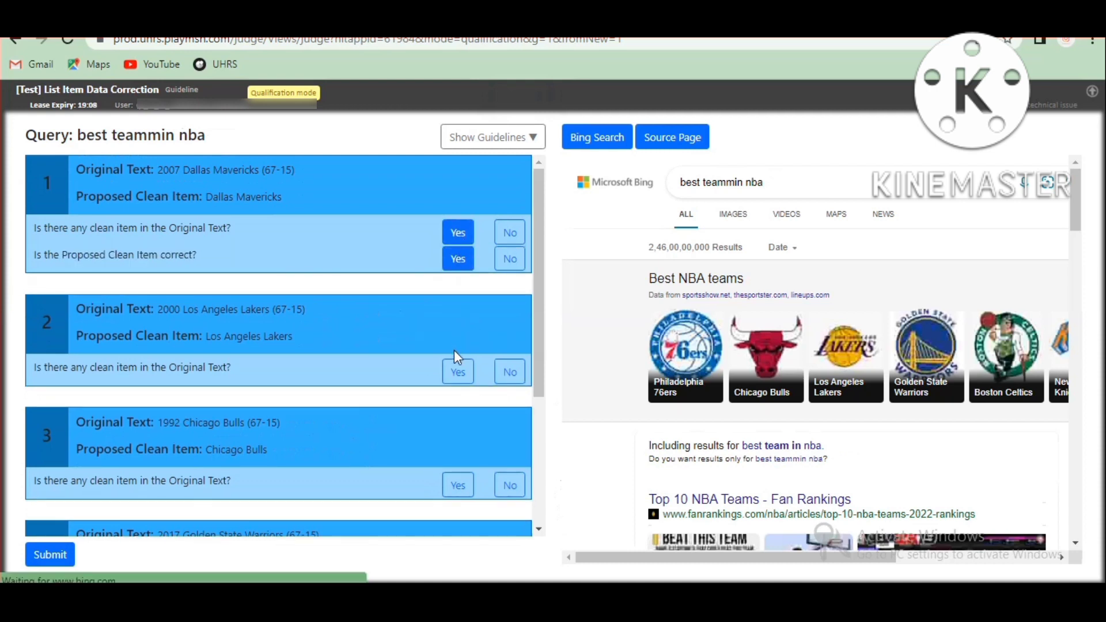
click(459, 372)
click(458, 399)
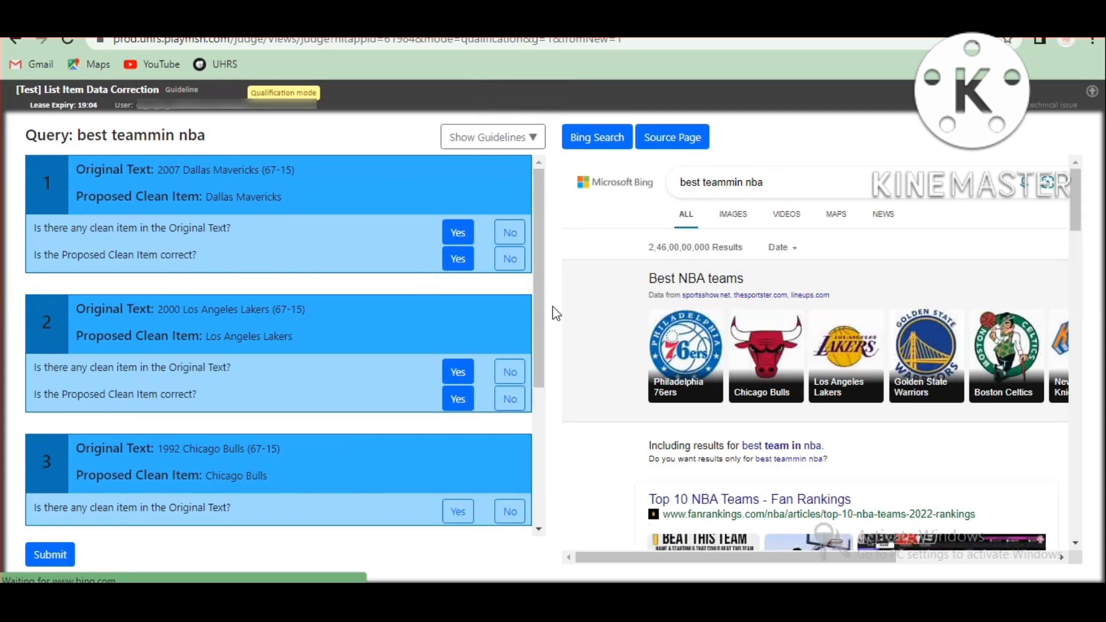
Answer Yes to both questions for item 3, Chicago Bulls, and item 5, Boston Celtics
drag(541, 292, 543, 375)
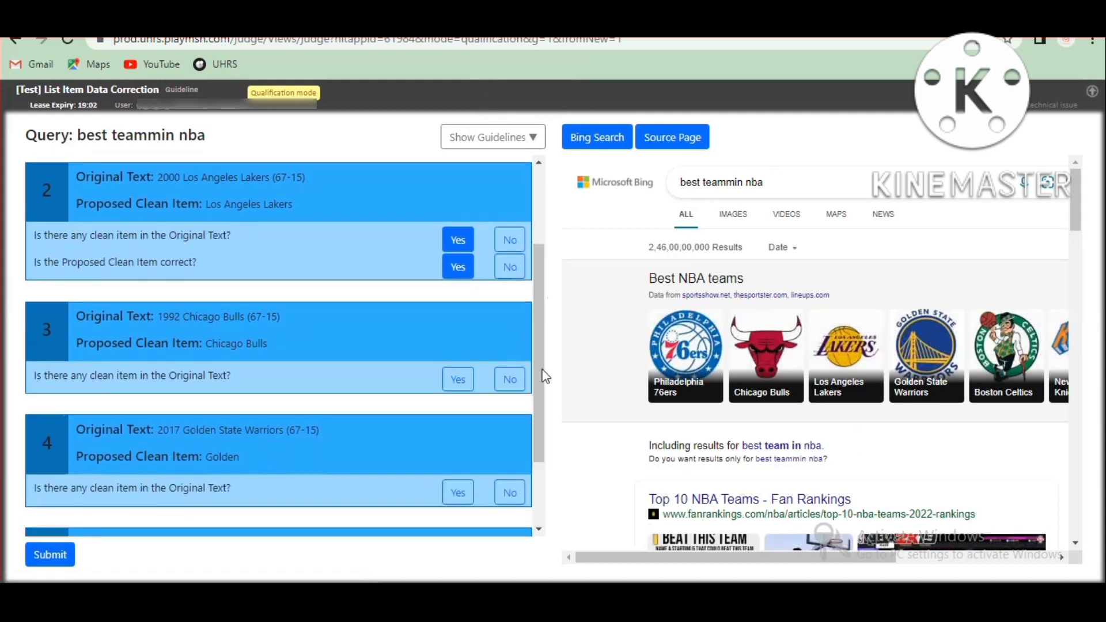
click(459, 379)
click(460, 408)
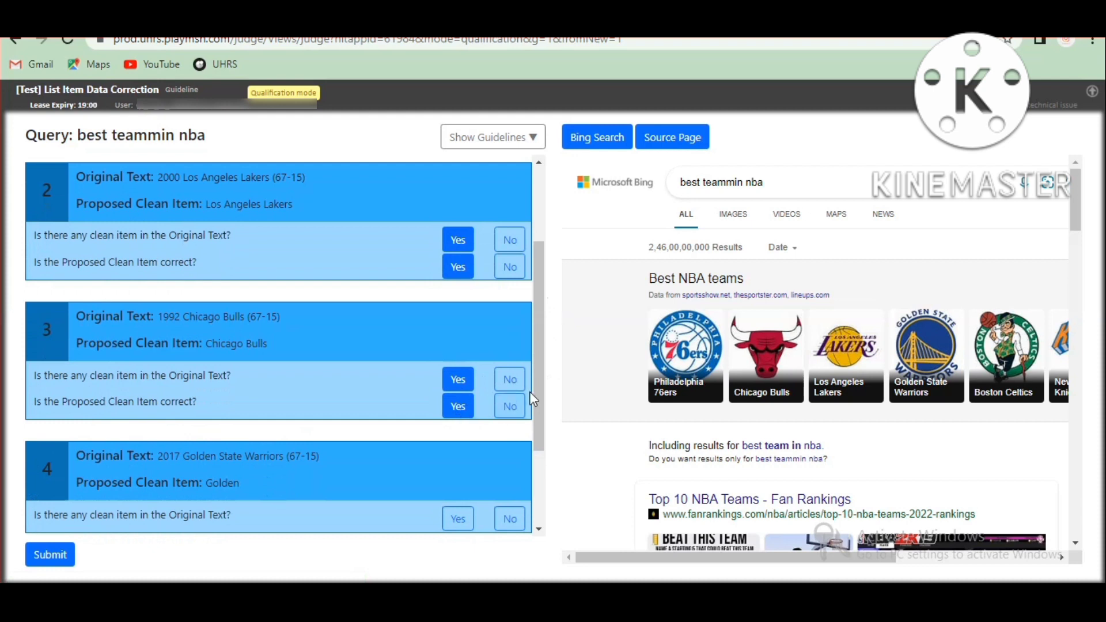
drag(538, 375, 538, 481)
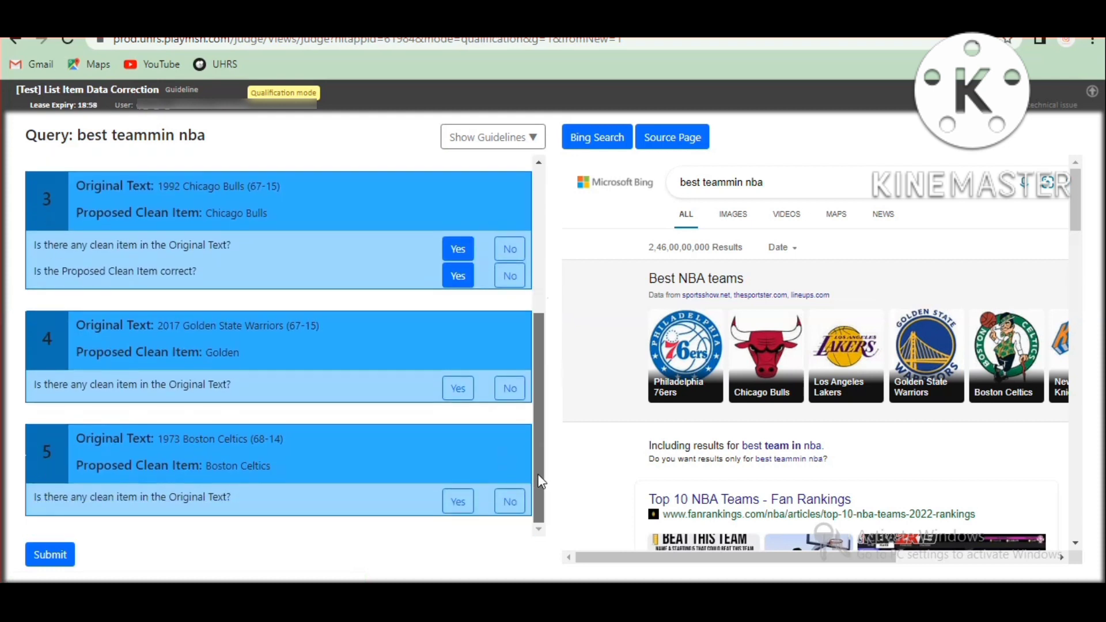
click(464, 505)
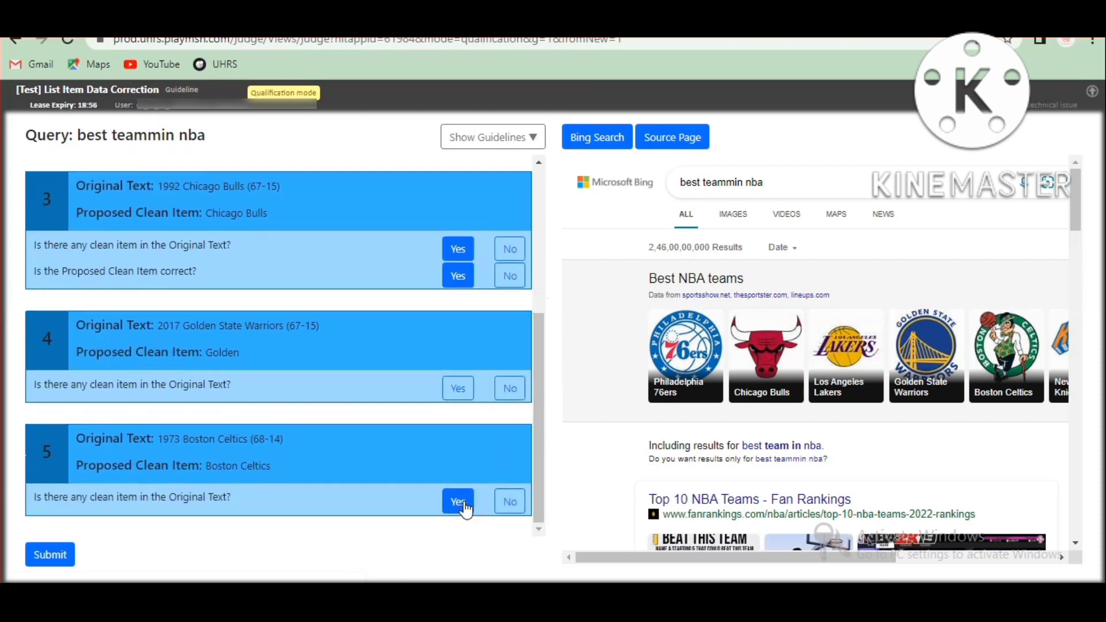
click(458, 527)
Mark item 4 as having a clean item, replace the rejected proposal "Golden" with "Golden State Warriors" from the original text, and submit the judgement
click(459, 393)
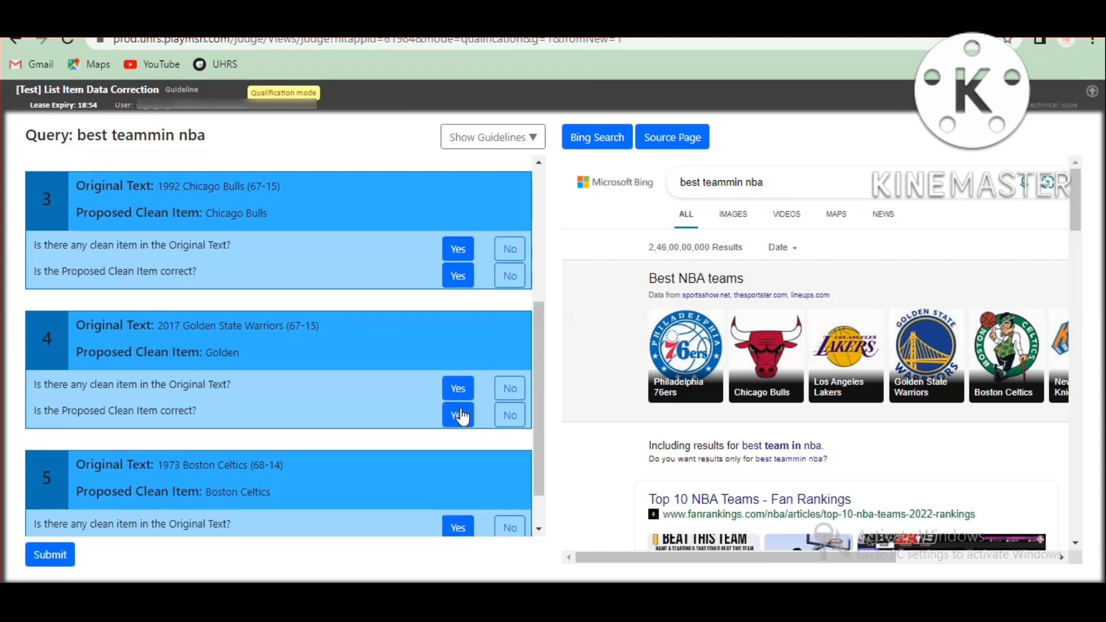
click(509, 415)
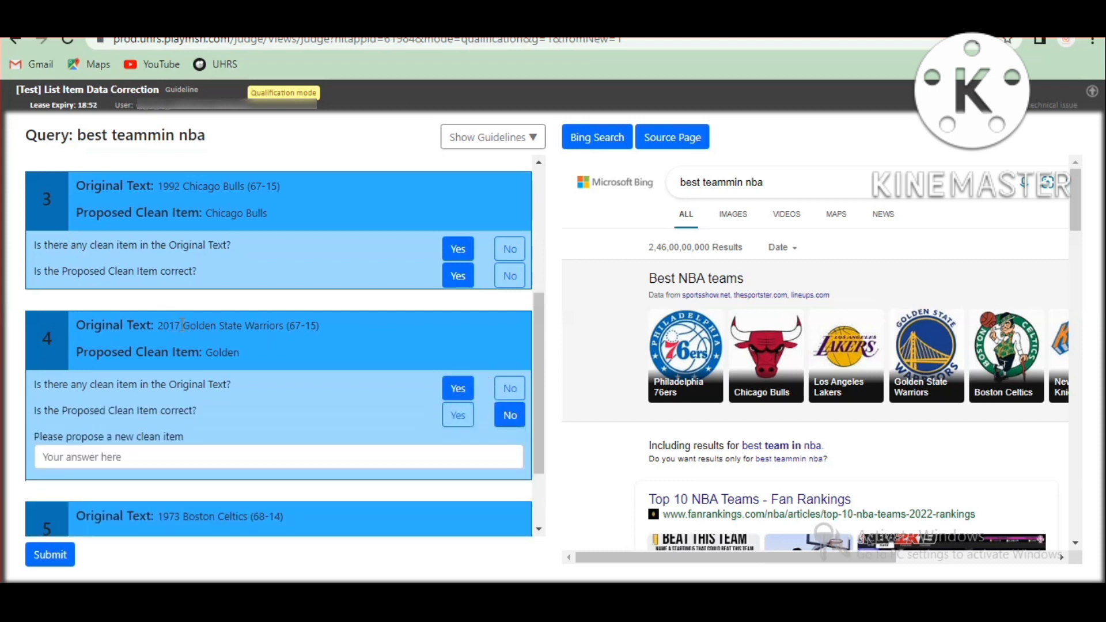
drag(208, 326, 283, 328)
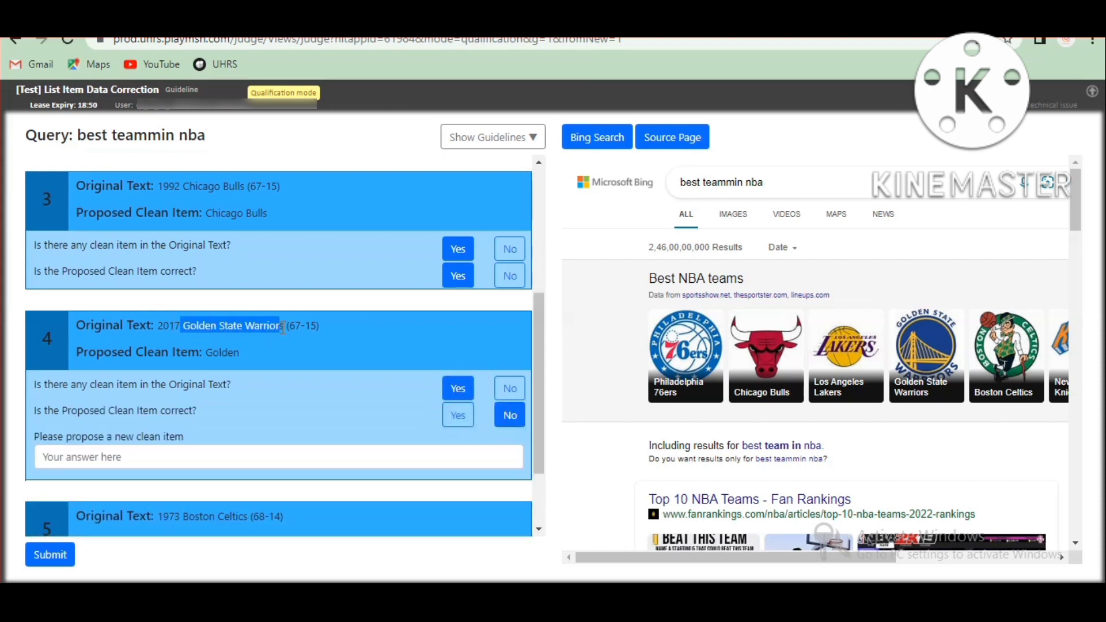
right_click(276, 324)
click(296, 338)
click(237, 455)
key(ctrl+v)
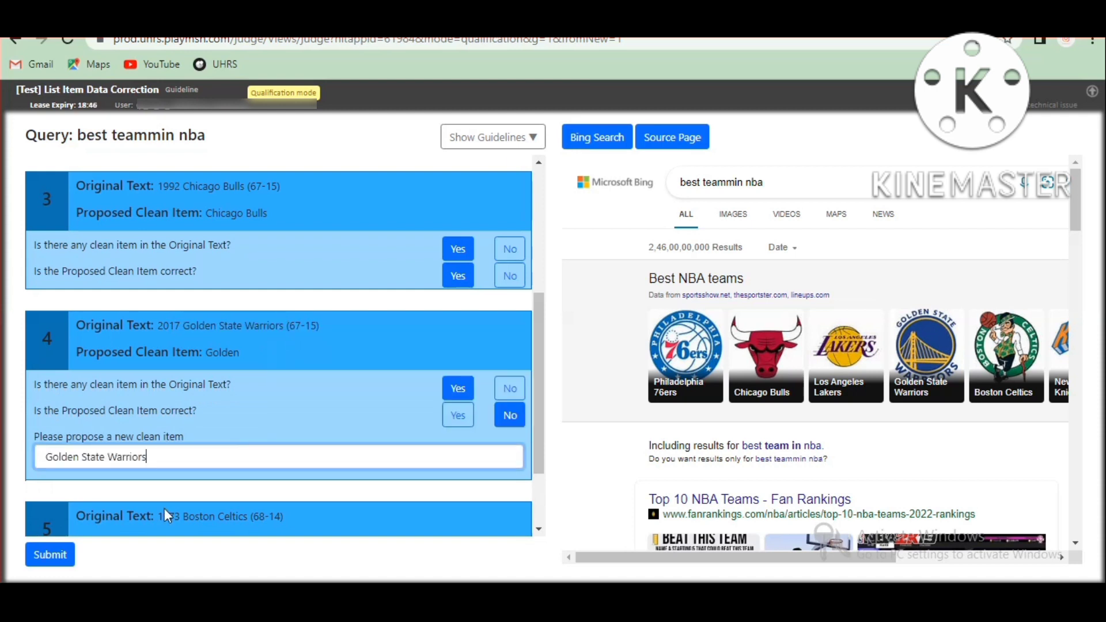
click(58, 554)
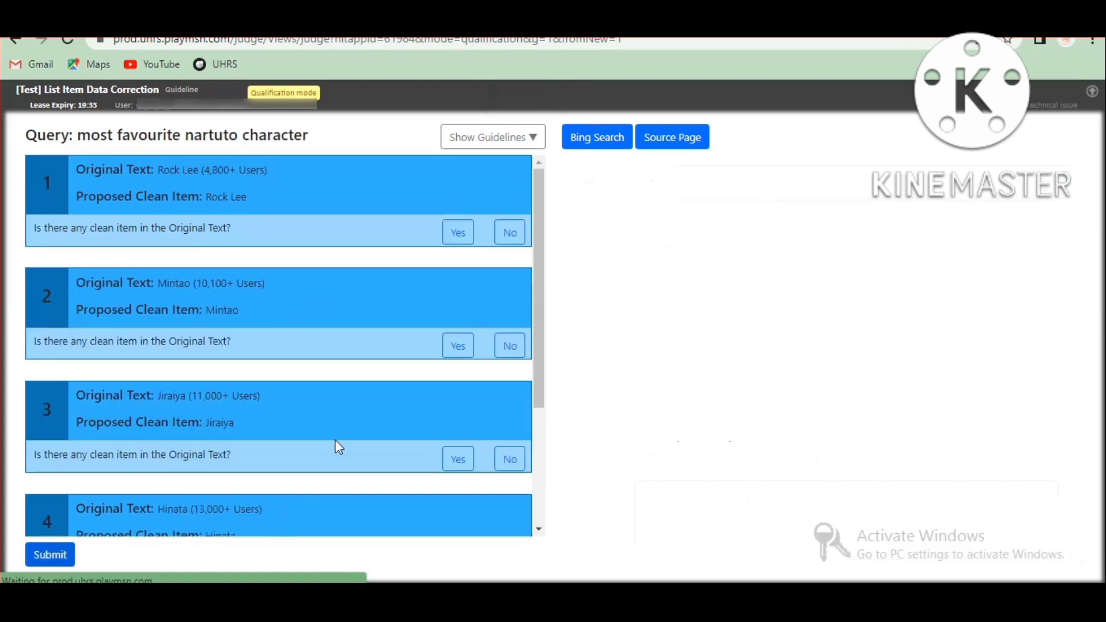
For the query "most favourite nartuto character", answer Yes to both questions for item 1, Rock Lee, and item 2, Mintao
click(458, 233)
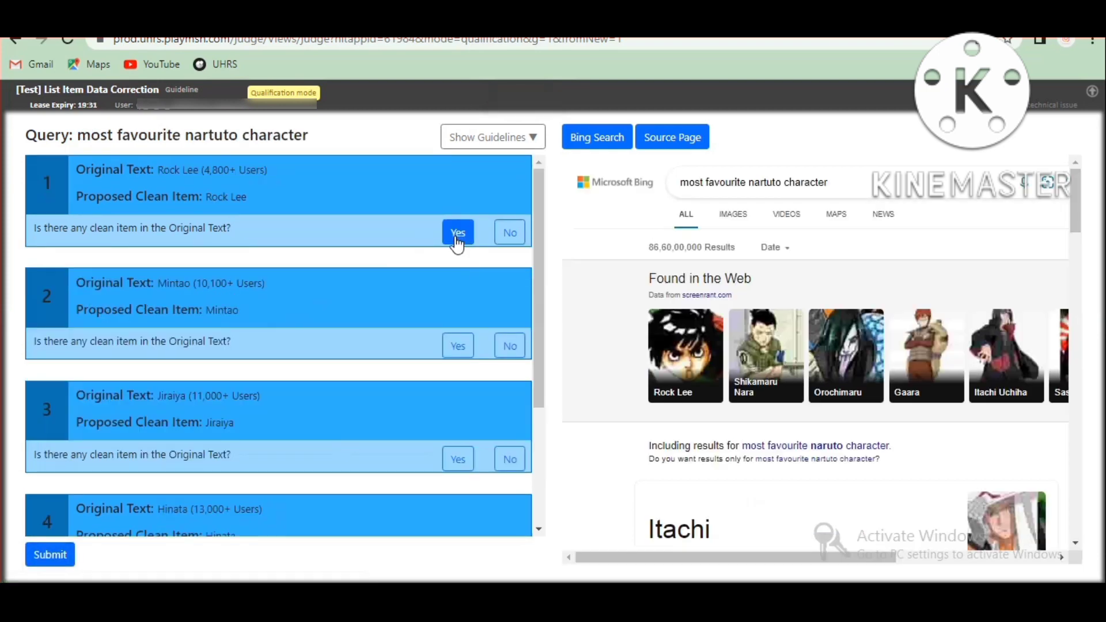
click(459, 261)
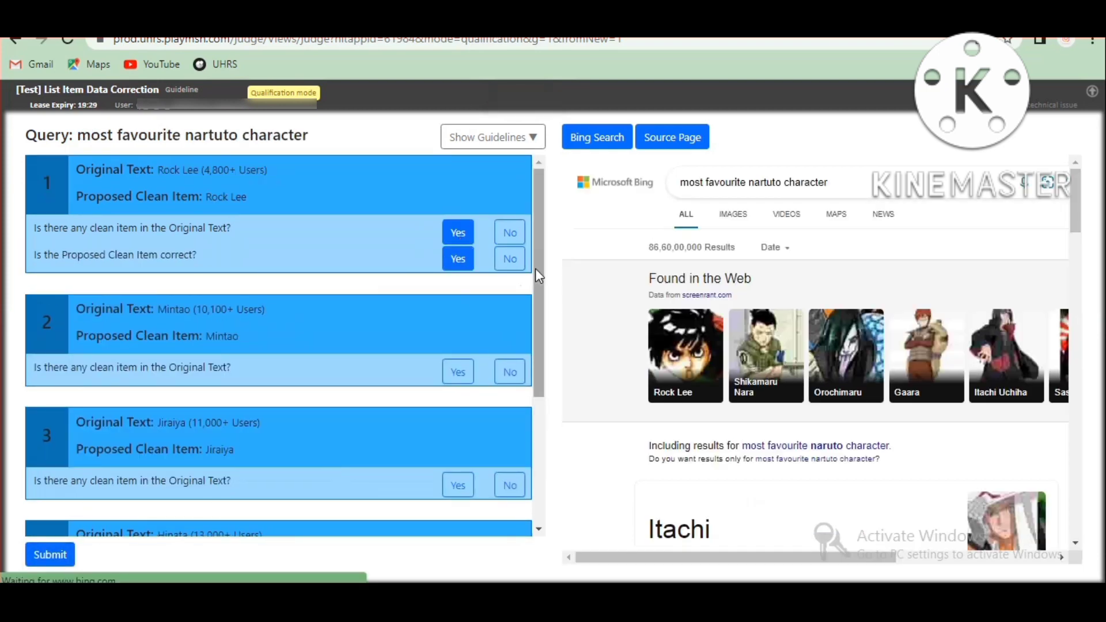
drag(536, 268, 543, 345)
click(460, 270)
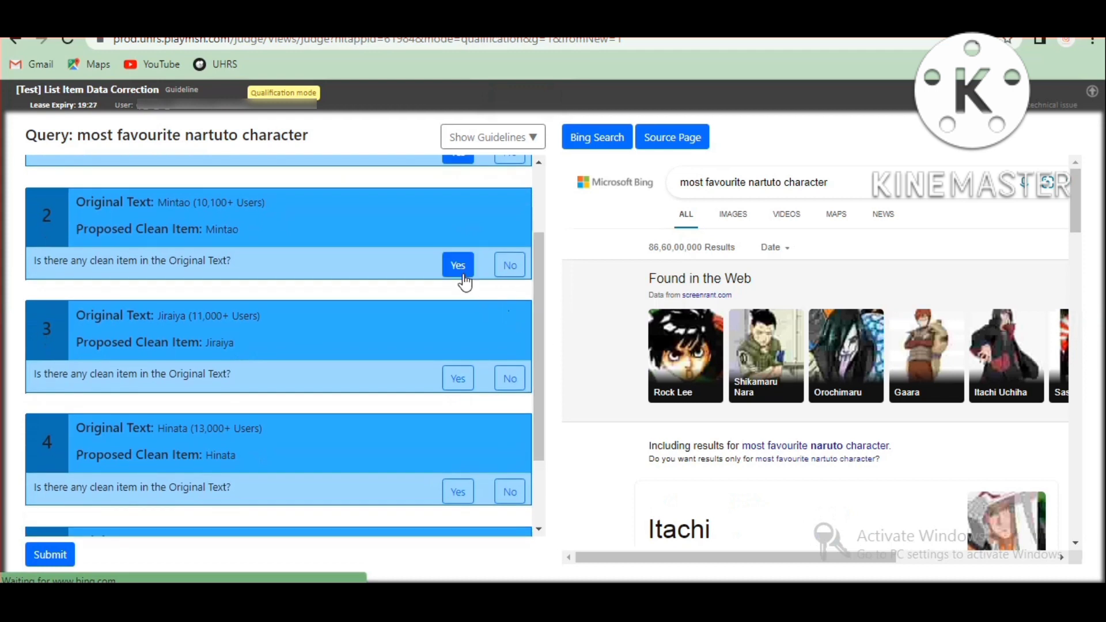
click(461, 291)
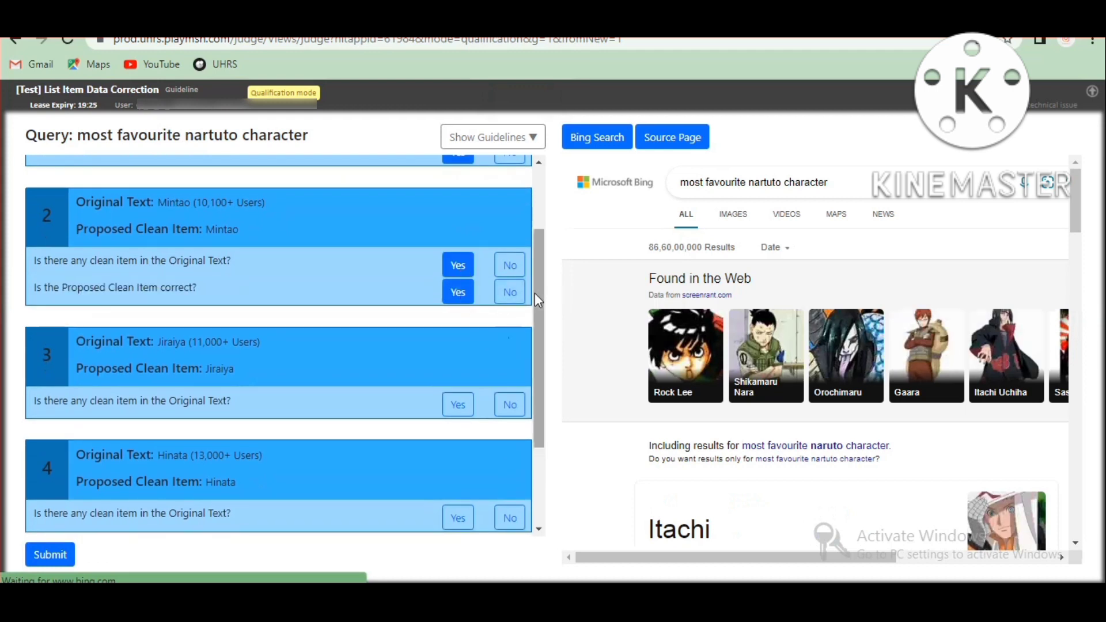
Answer Yes to both questions for item 3, Jiraiya, and item 4, Hinata
drag(534, 292, 534, 335)
click(457, 337)
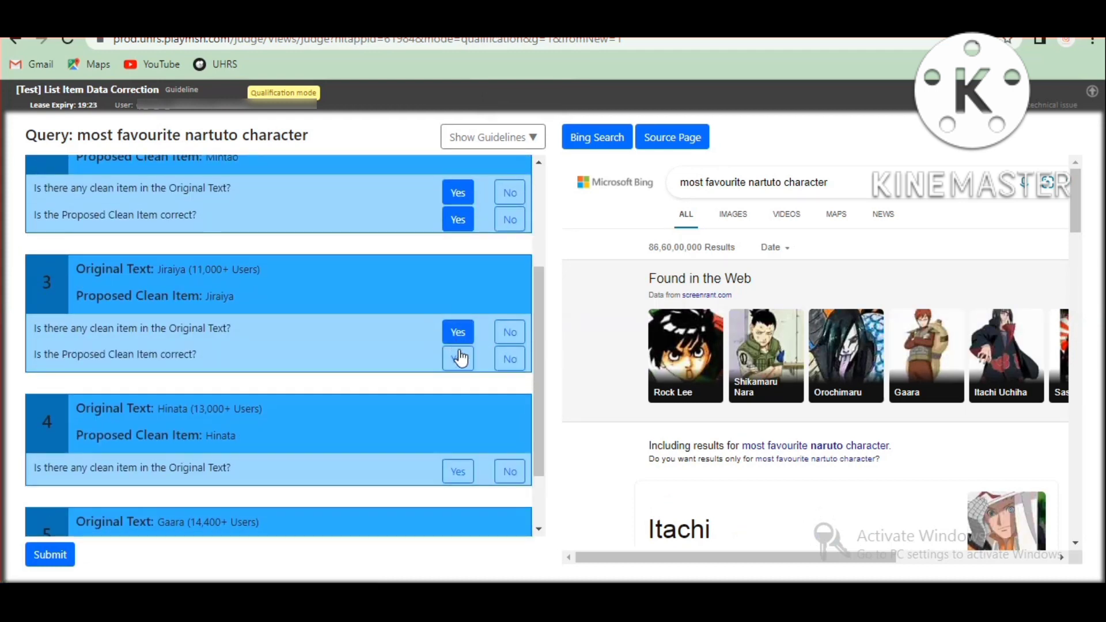
click(461, 359)
drag(541, 341, 533, 390)
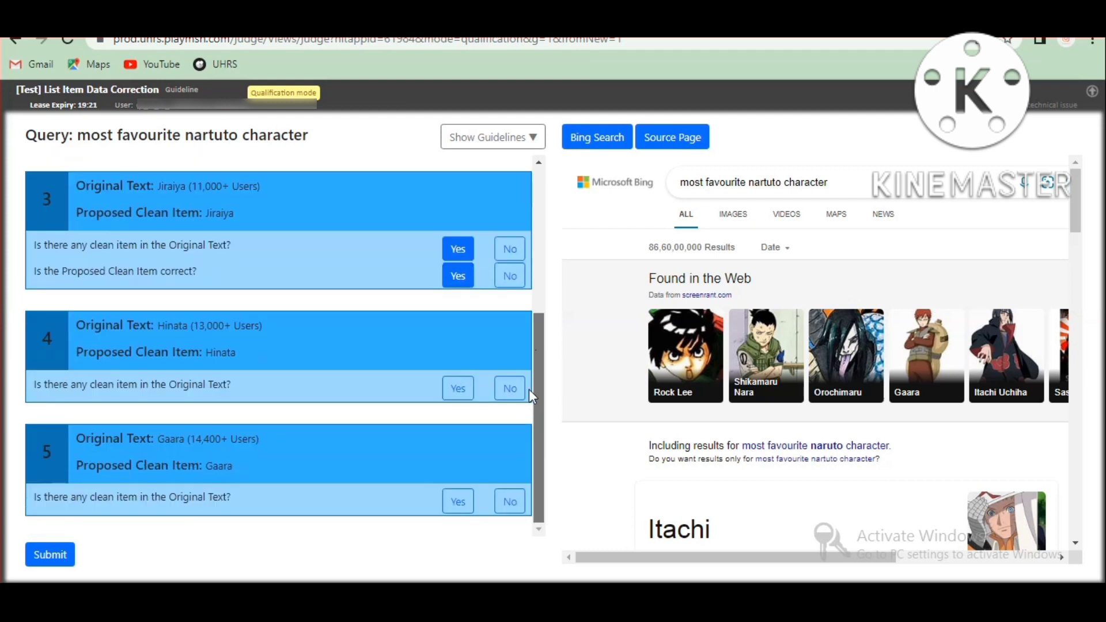
click(457, 388)
click(458, 414)
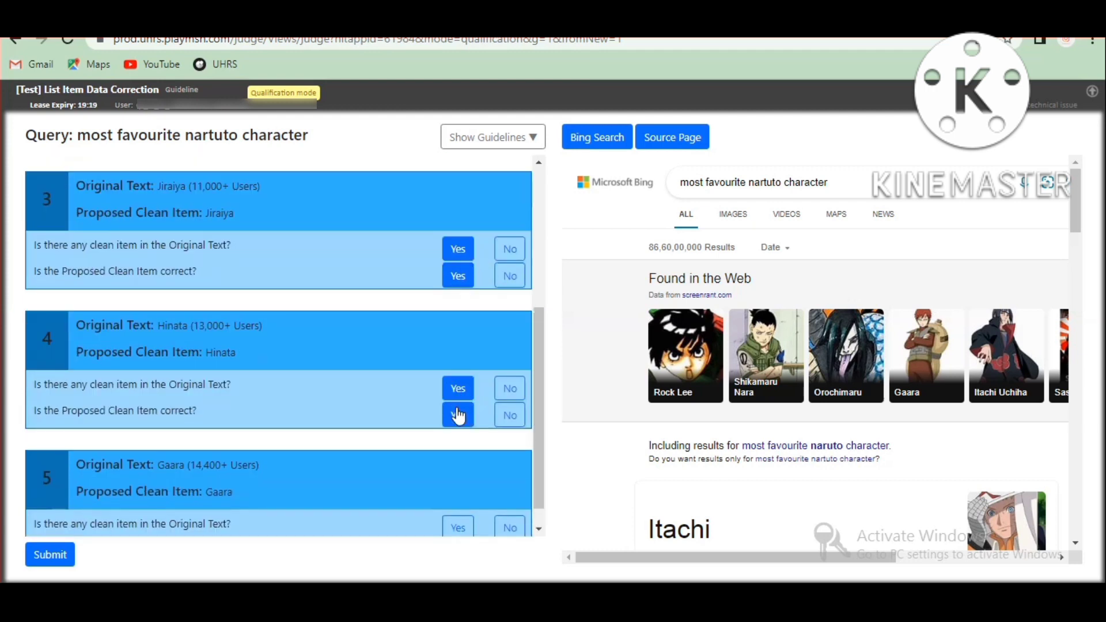
Answer Yes to both questions for item 5, Gaara, and submit the "most favourite nartuto character" judgement
scroll(528, 443, down, 1)
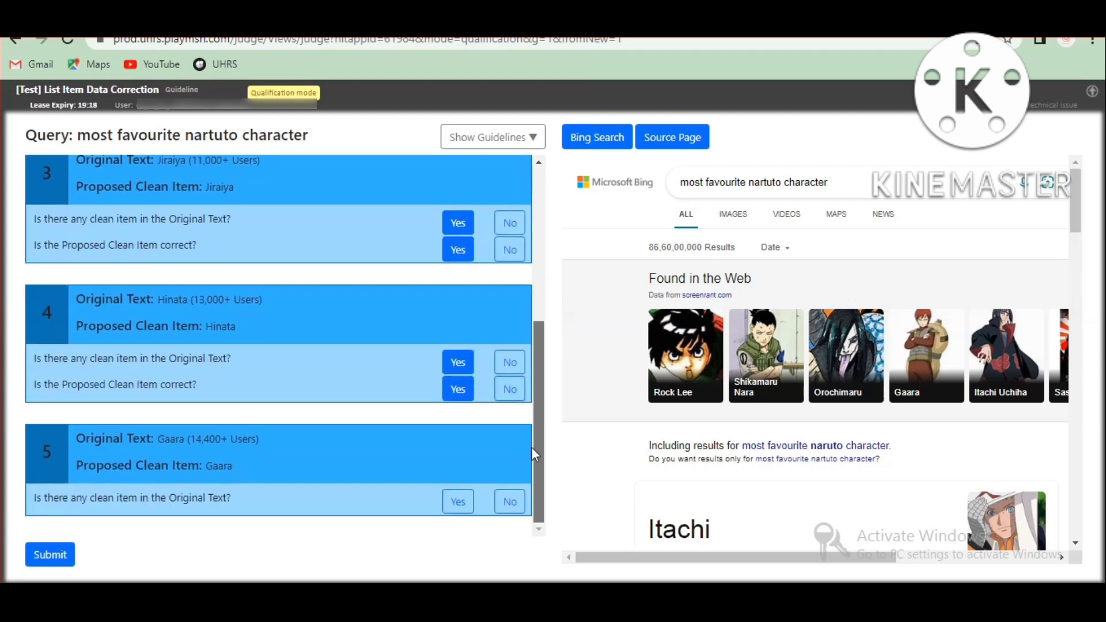
click(462, 502)
click(458, 526)
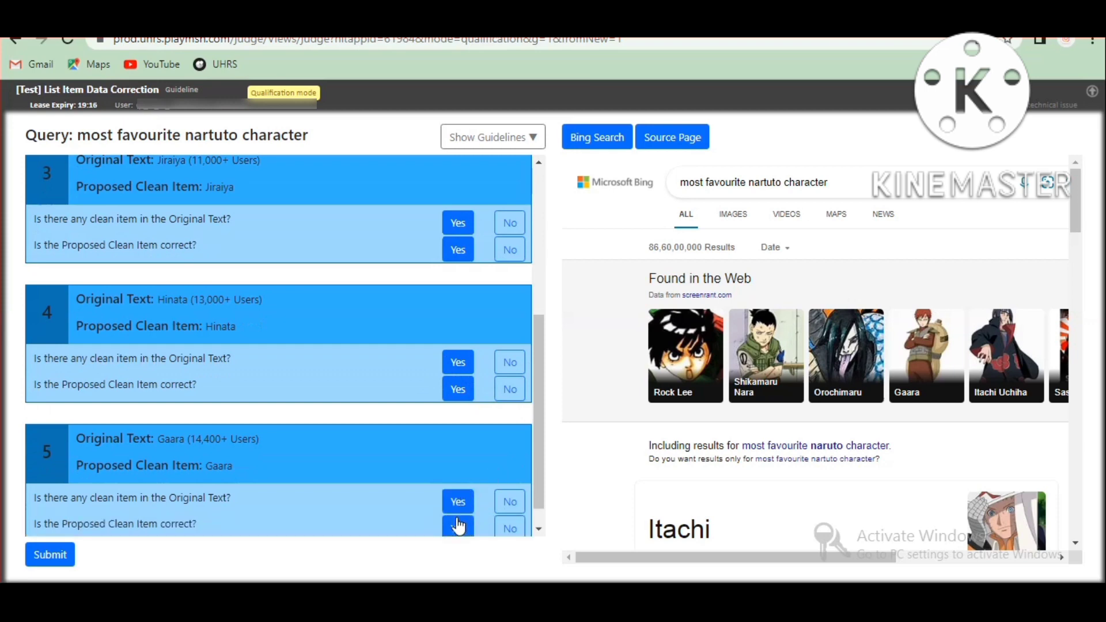
click(60, 555)
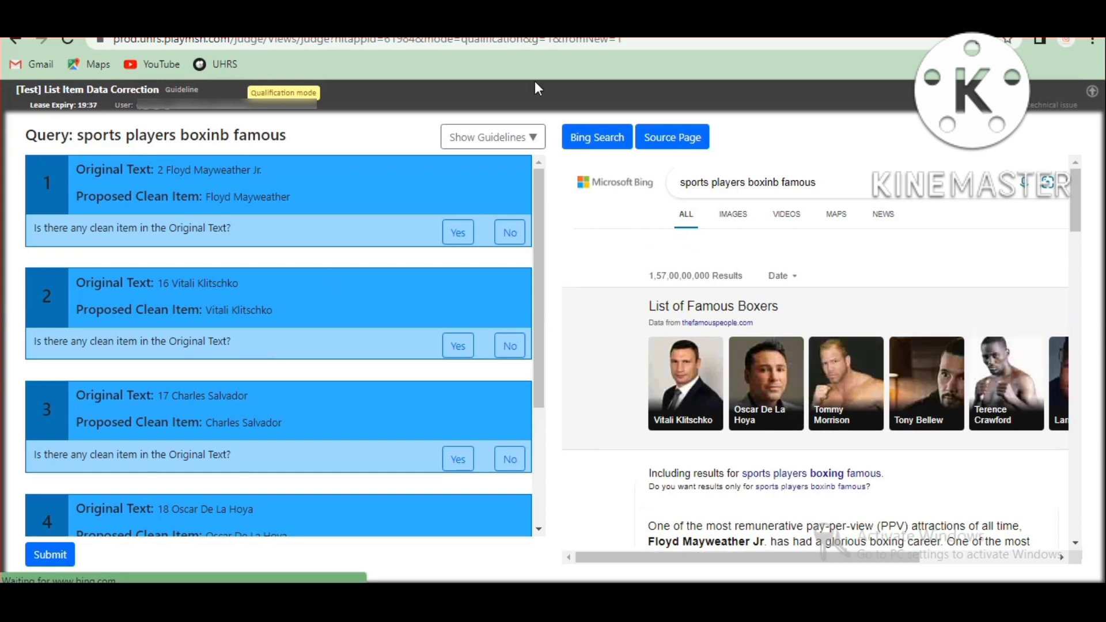
Reload the judging page and answer Yes to both questions for item 1, Trinity School, and item 2, Regis High School, of "schools manhatten"
click(68, 40)
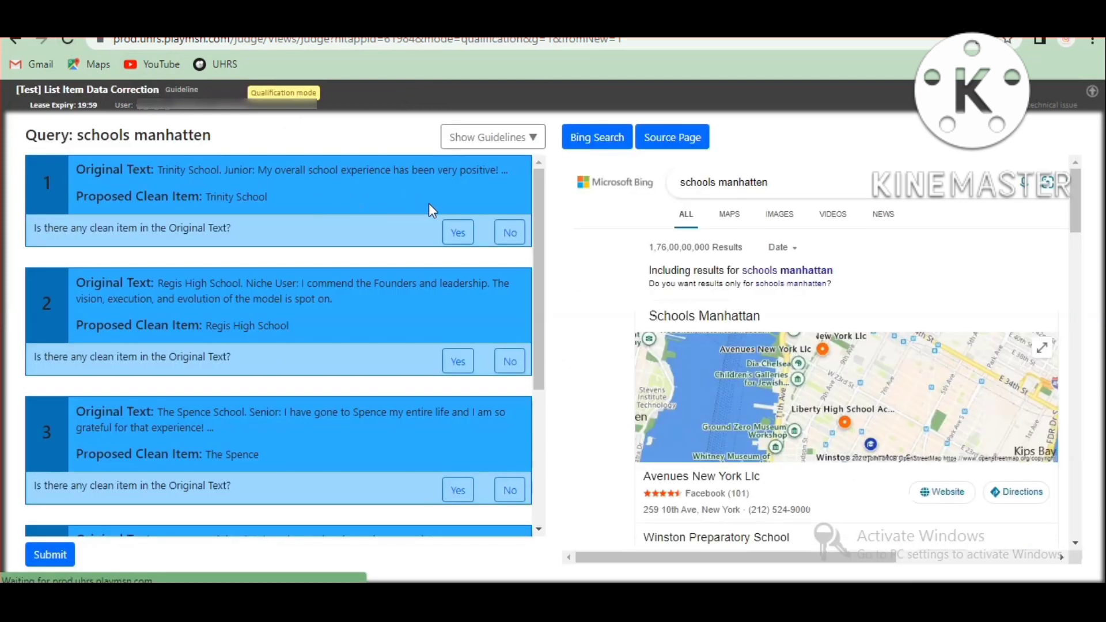
click(461, 232)
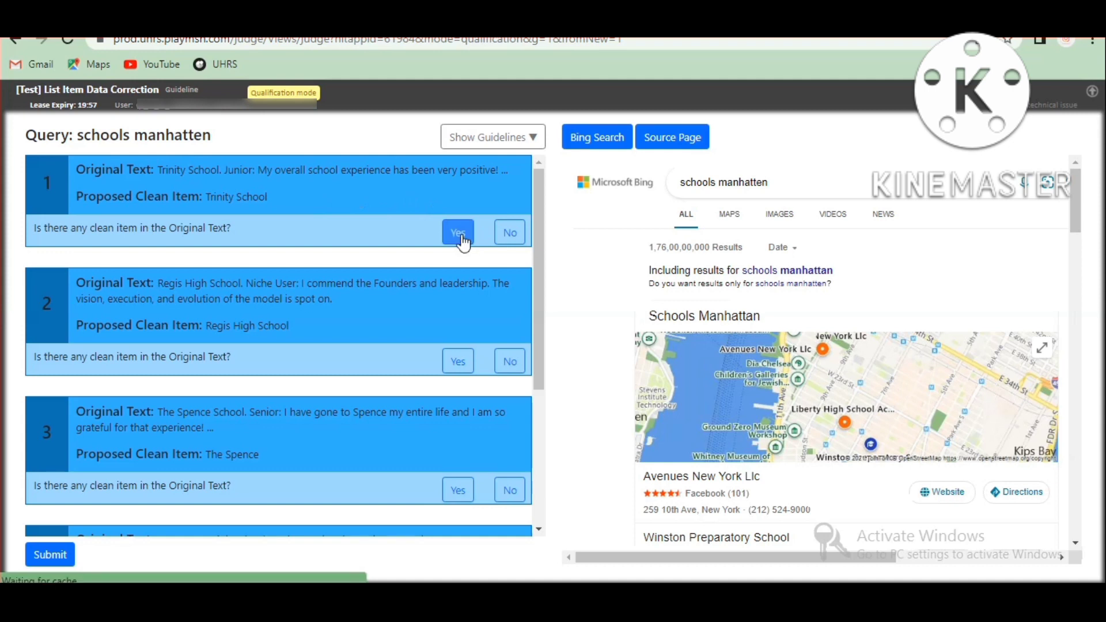
click(463, 232)
click(467, 260)
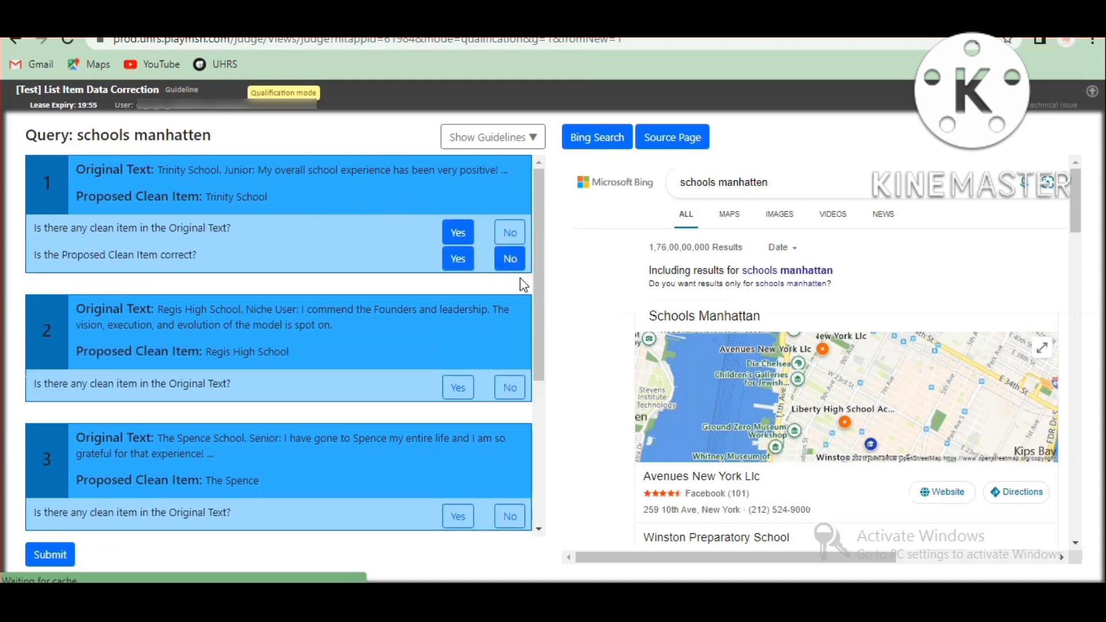
click(459, 389)
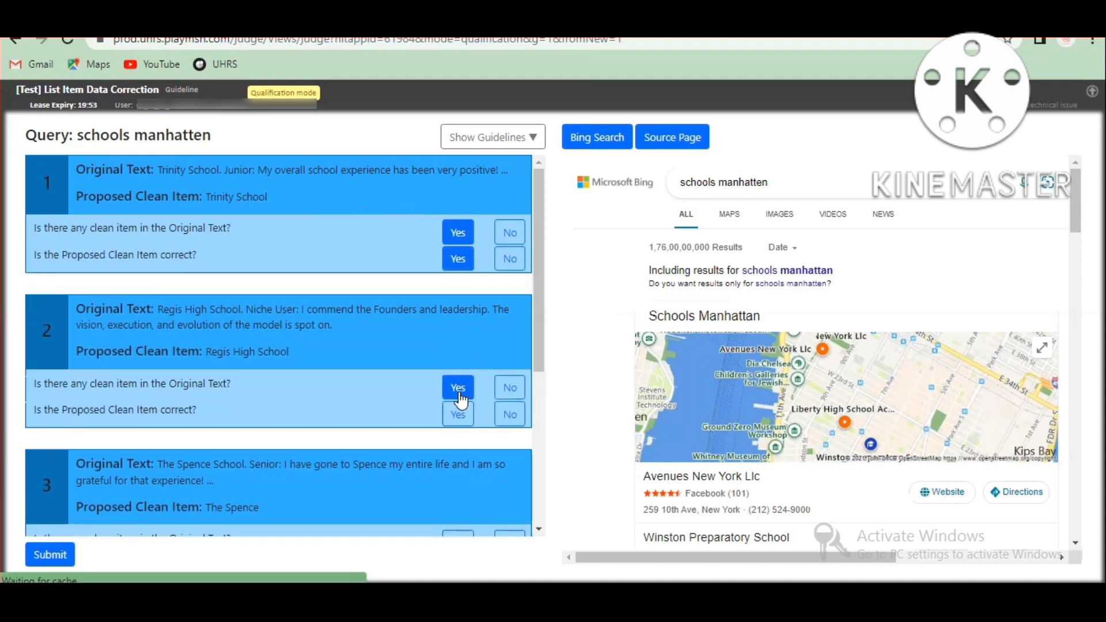
click(459, 414)
Mark item 3 as having a clean item, reject the proposal "The Spence" and enter "The Spence School" from the original text
drag(545, 346, 560, 461)
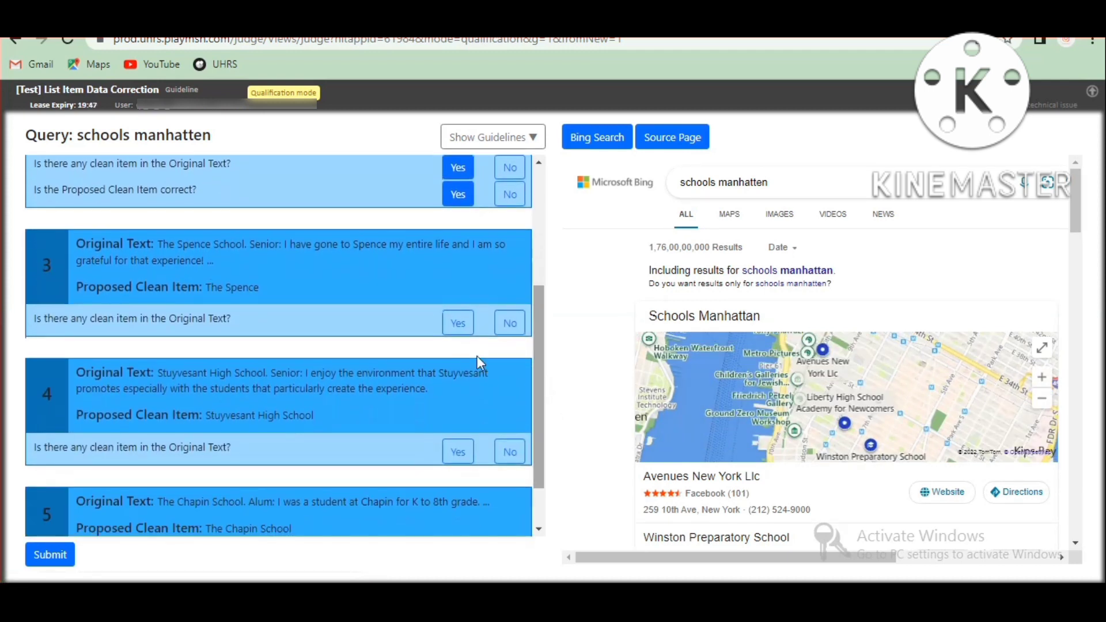
click(460, 323)
click(503, 350)
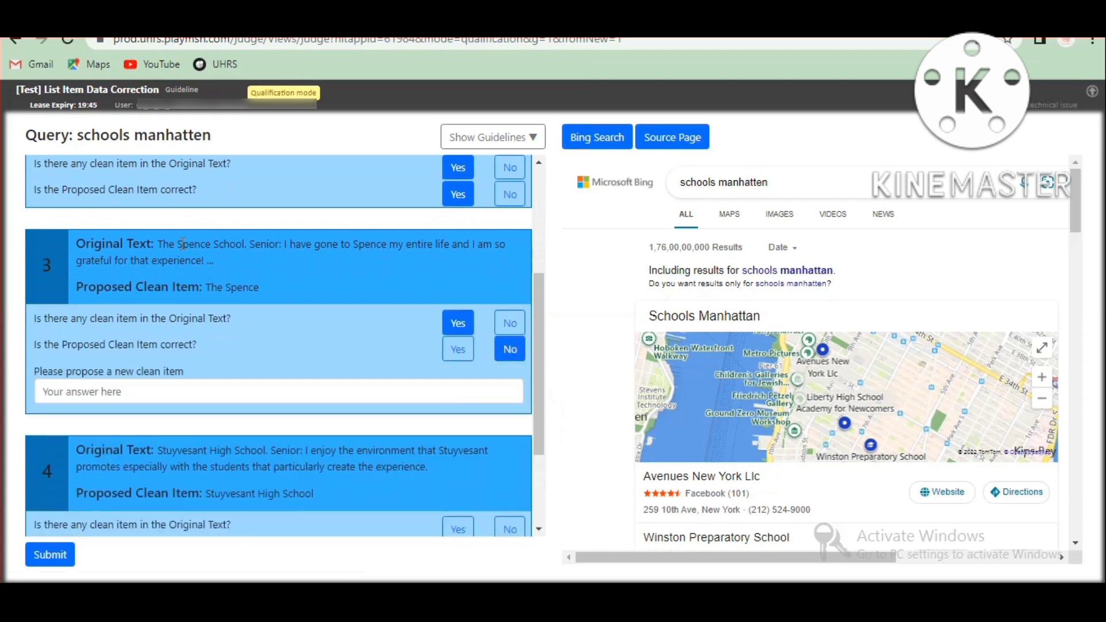
drag(159, 241, 240, 244)
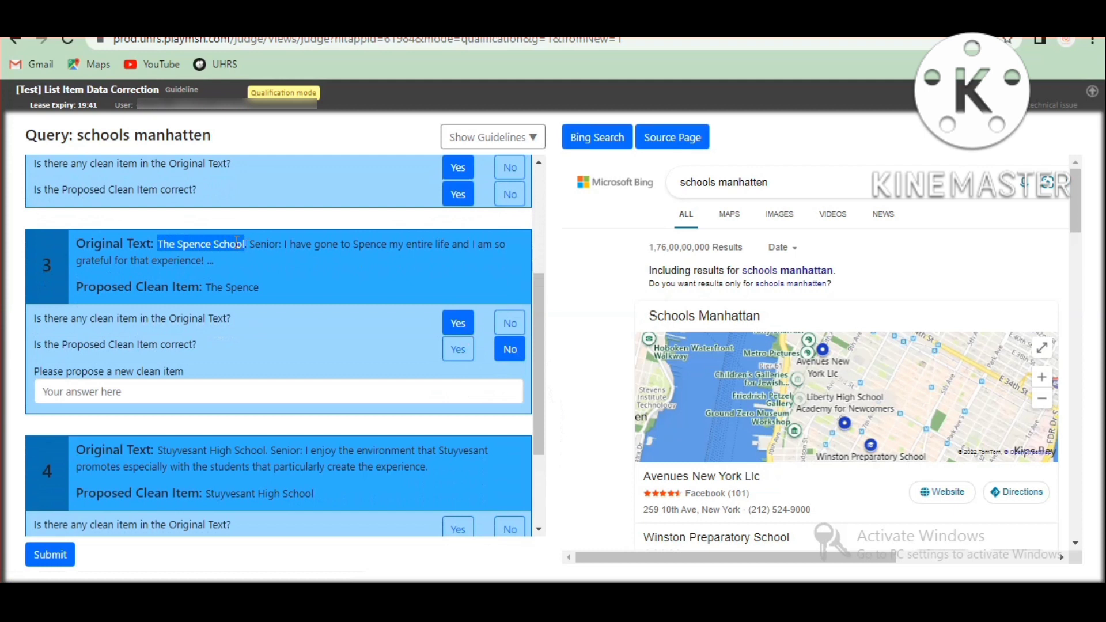
right_click(228, 239)
click(254, 250)
click(218, 393)
key(ctrl+v)
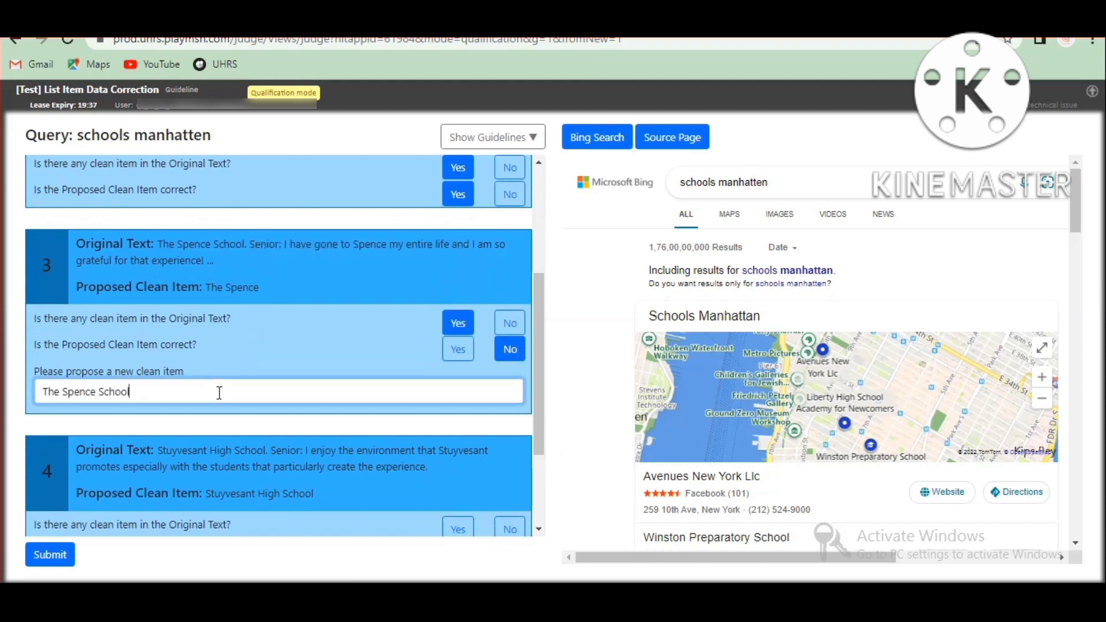
Answer Yes to both questions for item 4, Stuyvesant High School, and item 5, The Chapin School, and submit the "schools manhatten" judgement
drag(533, 360, 546, 443)
click(459, 392)
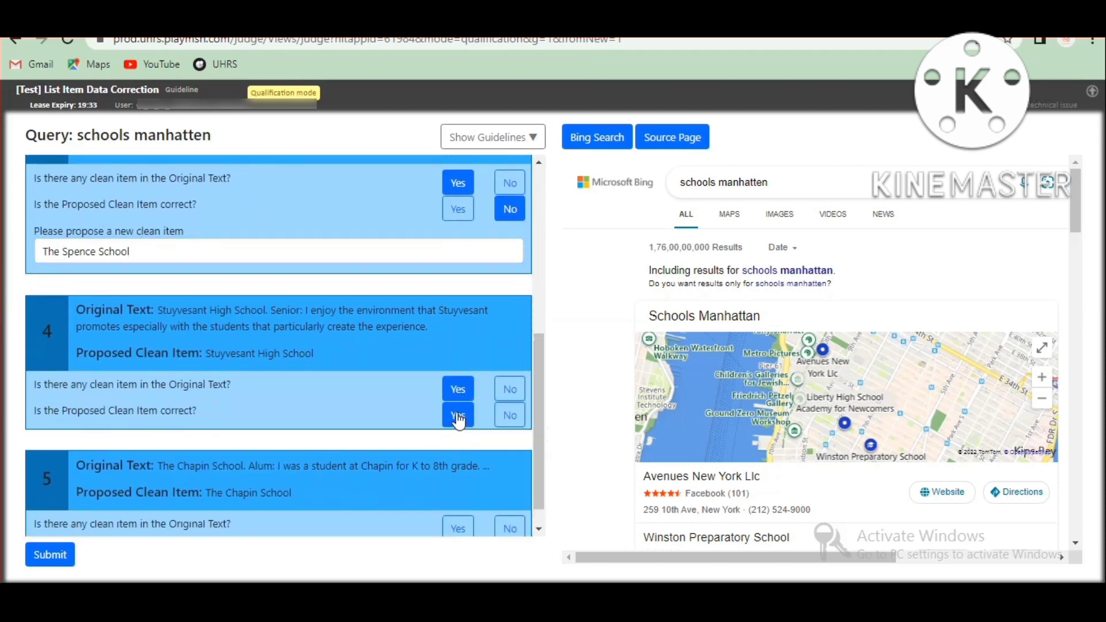
drag(533, 403, 533, 444)
click(467, 509)
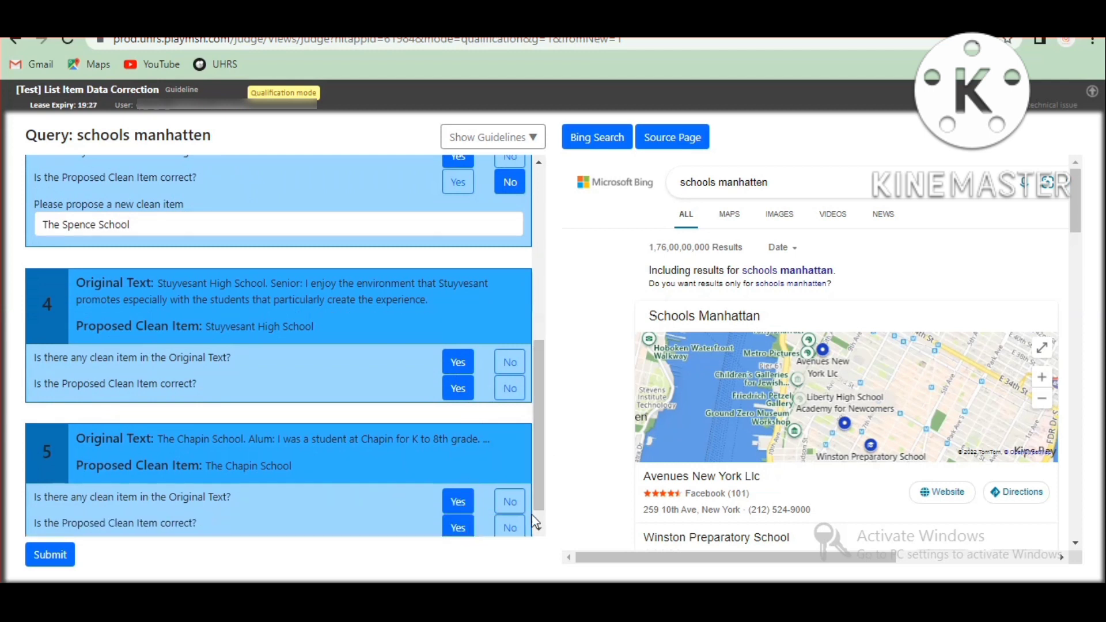
scroll(535, 501, down, 1)
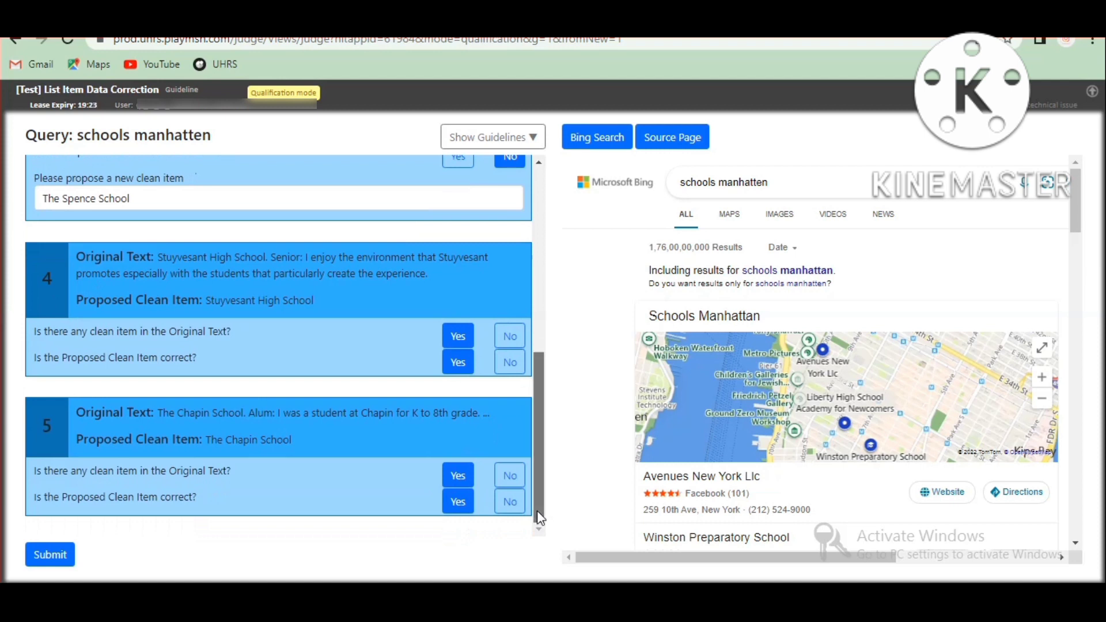
mouse_move(537, 510)
mouse_down()
mouse_move(538, 314)
mouse_move(551, 523)
mouse_up()
click(68, 552)
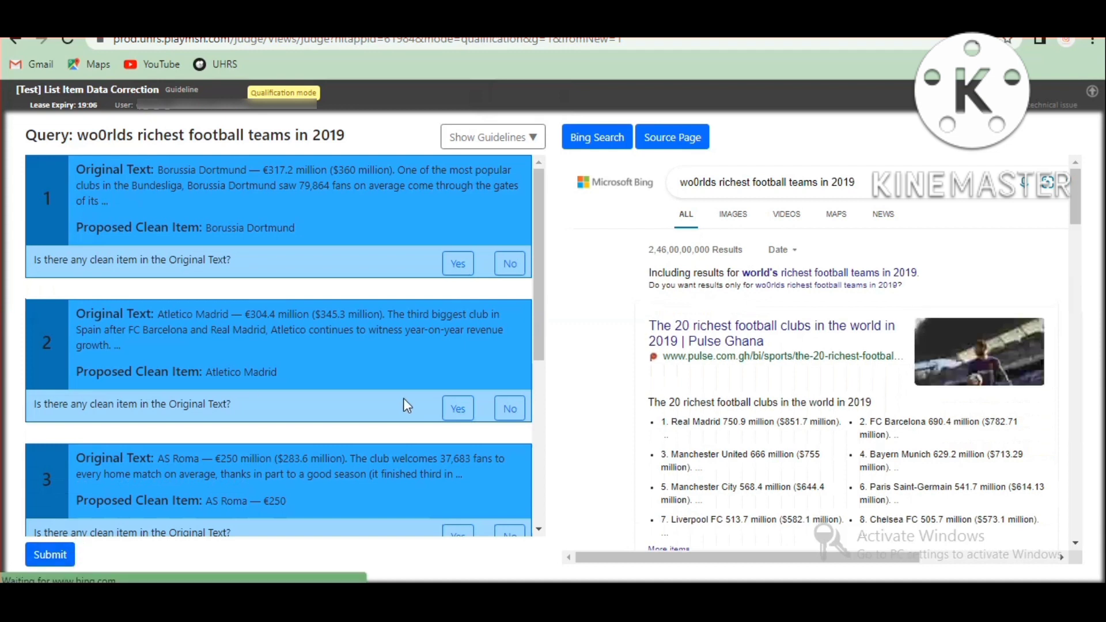
Answer Yes to both questions for item 1, Borussia Dortmund, and item 2, Atletico Madrid, of "wo0rlds richest football teams in 2019"
scroll(547, 398, down, 3)
scroll(550, 411, down, 3)
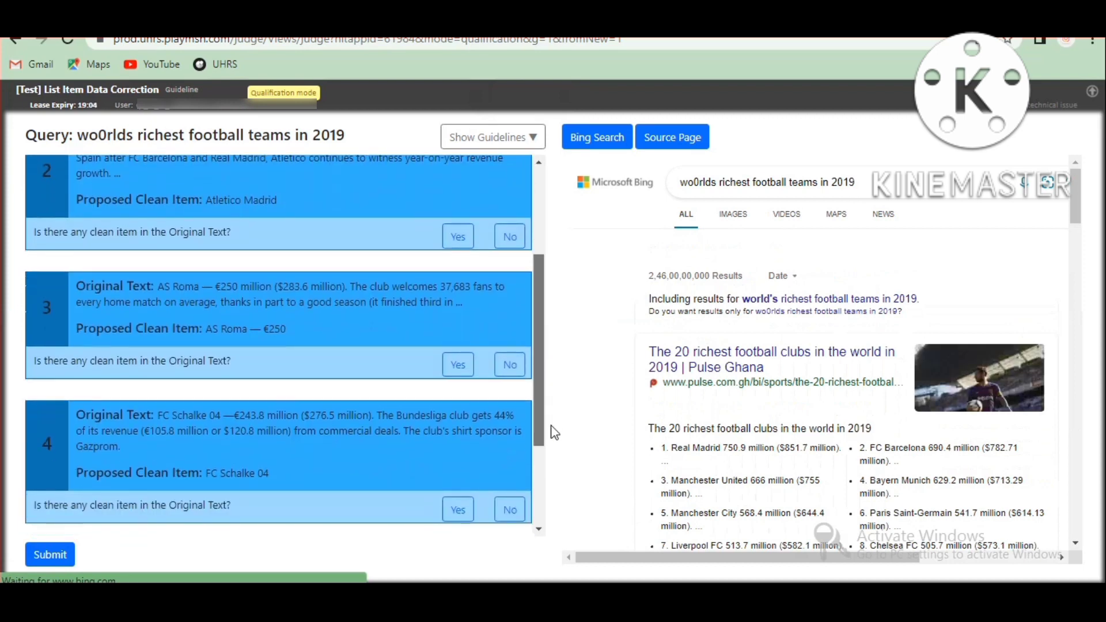
scroll(563, 484, down, 2)
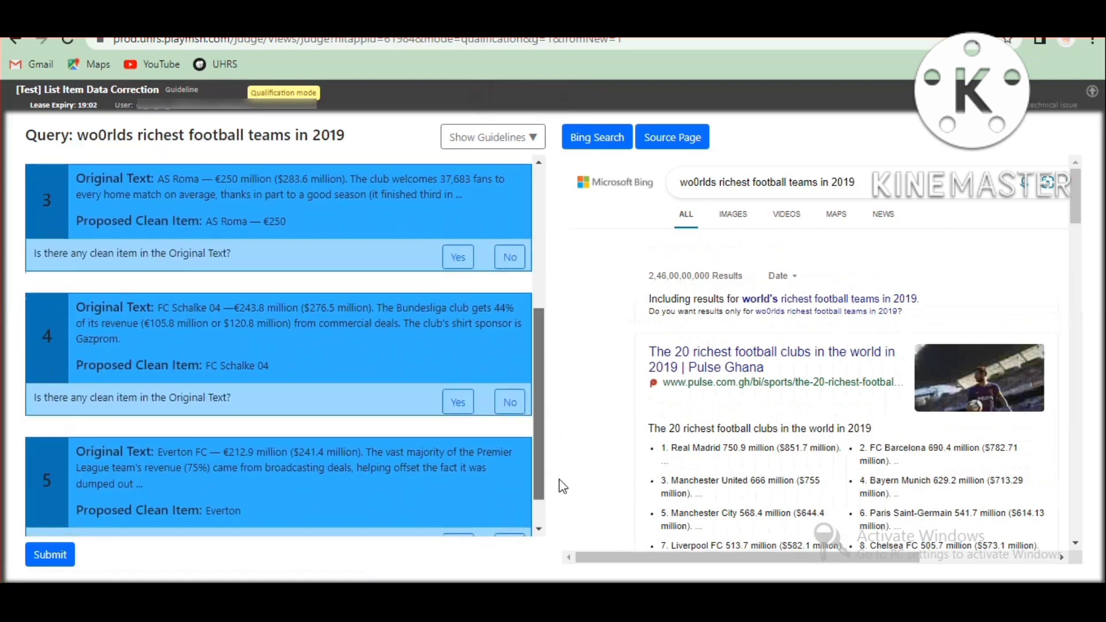
scroll(564, 345, up, 6)
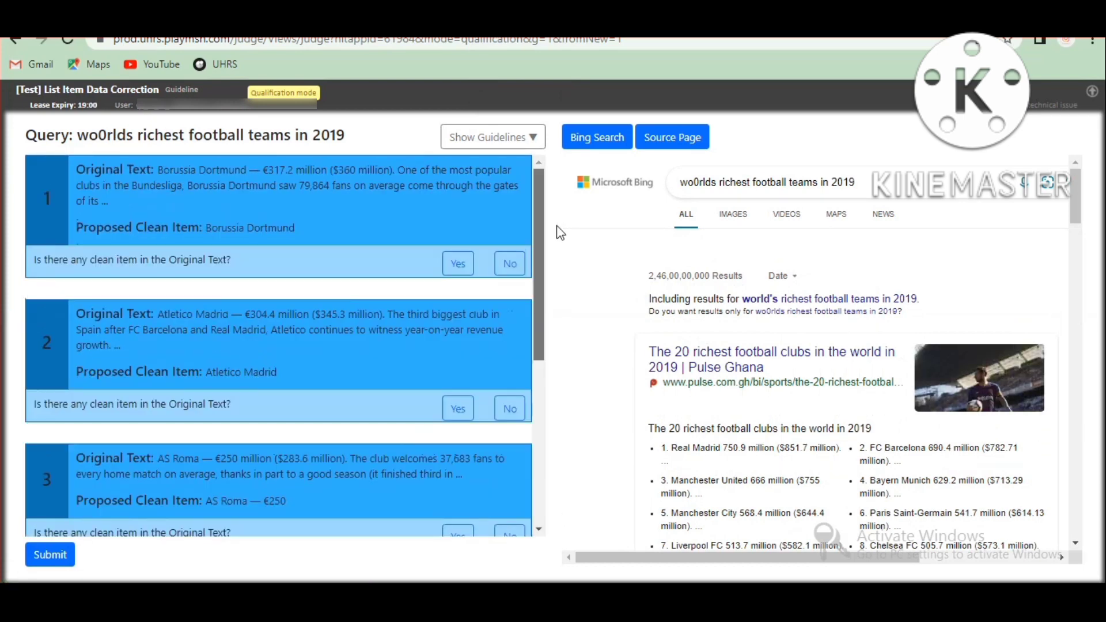
click(458, 265)
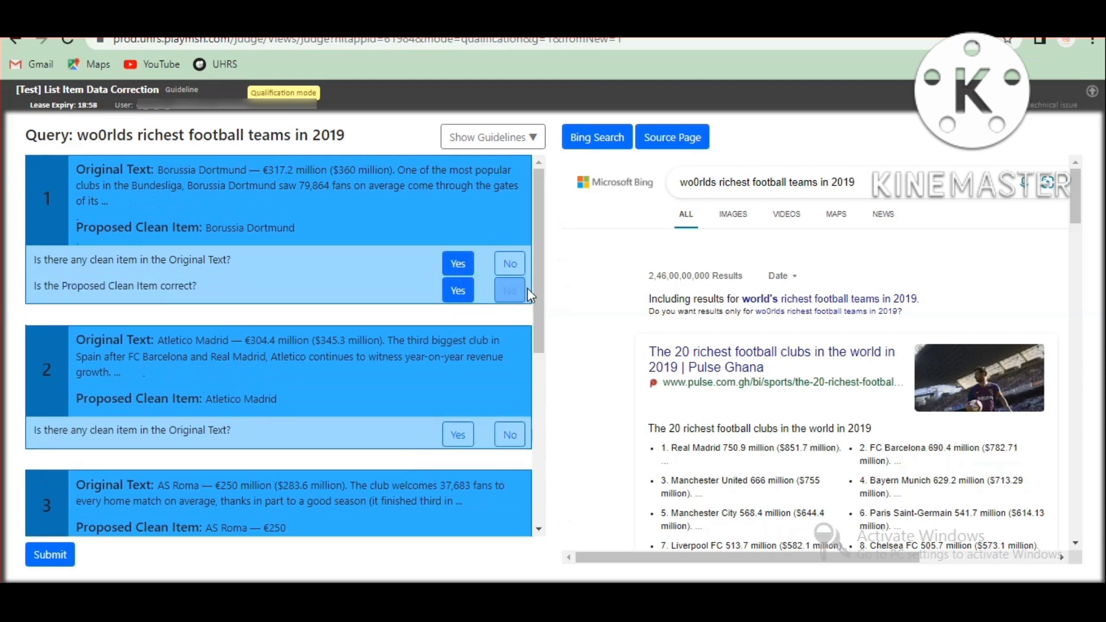
scroll(527, 294, down, 2)
click(458, 312)
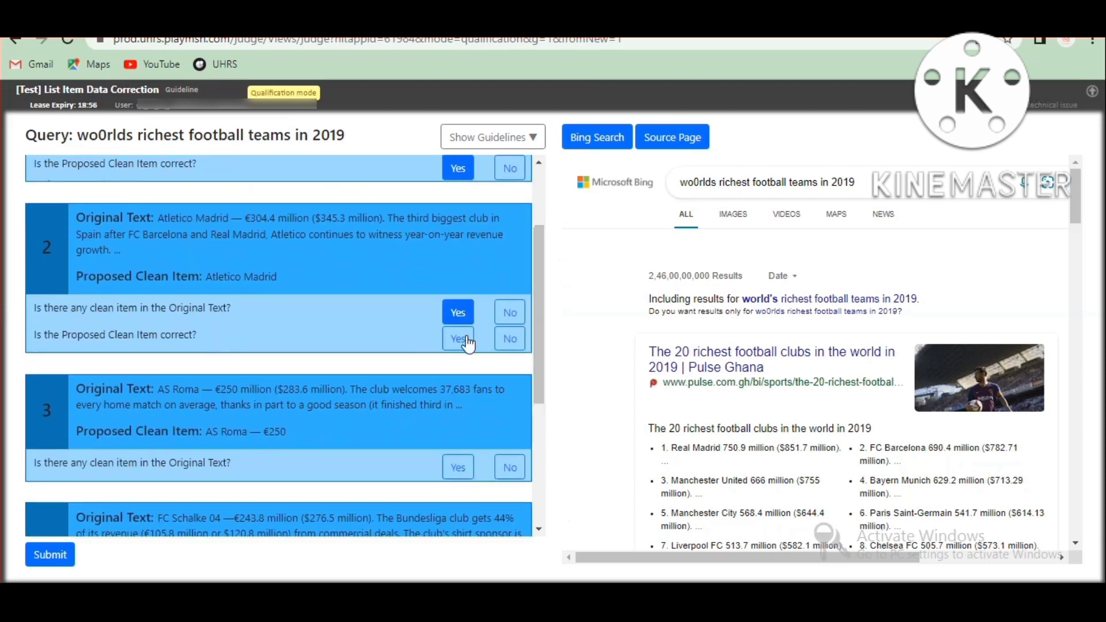
click(458, 338)
Mark item 3 as having a clean item, reject the proposal "AS Roma — €250" and enter "AS Roma" as the new clean item
scroll(545, 388, down, 2)
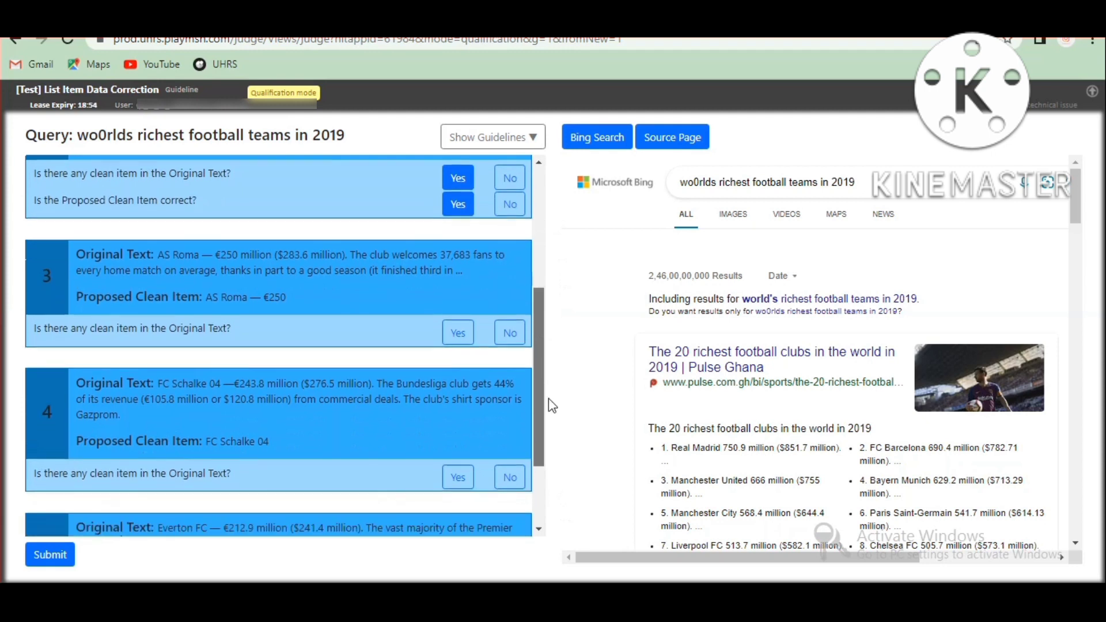
scroll(484, 351, down, 1)
click(459, 316)
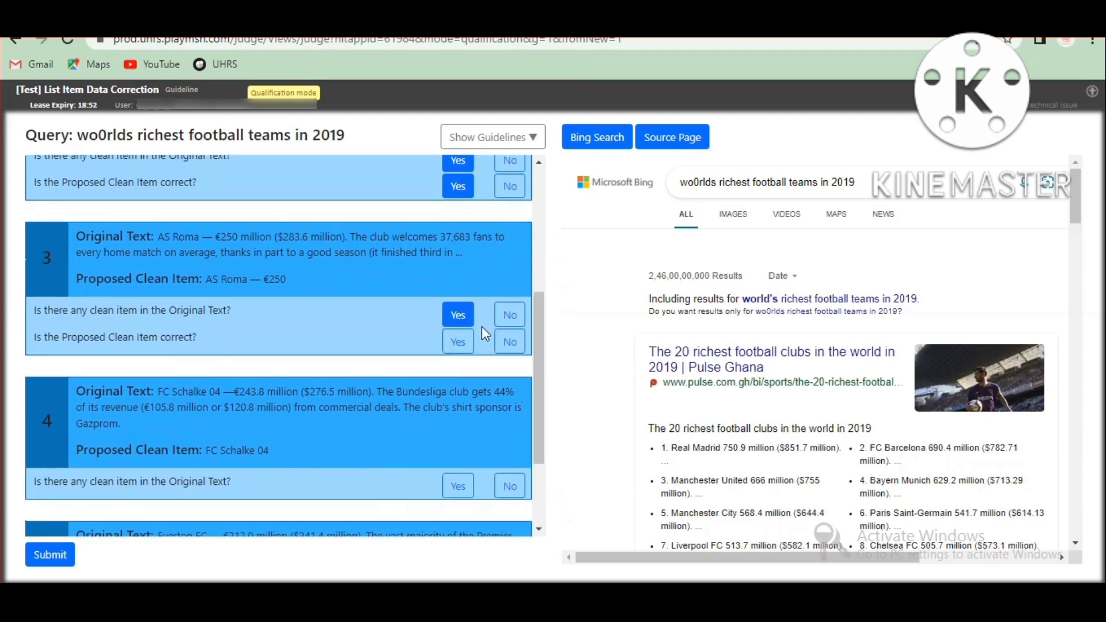
click(509, 343)
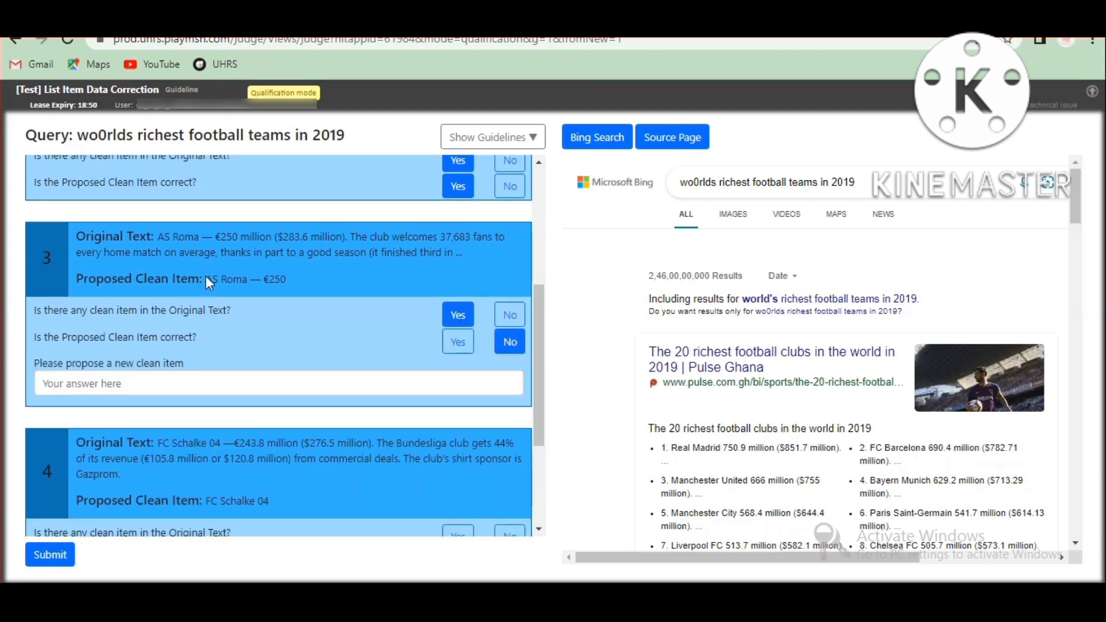
drag(206, 277, 246, 281)
right_click(246, 280)
click(262, 291)
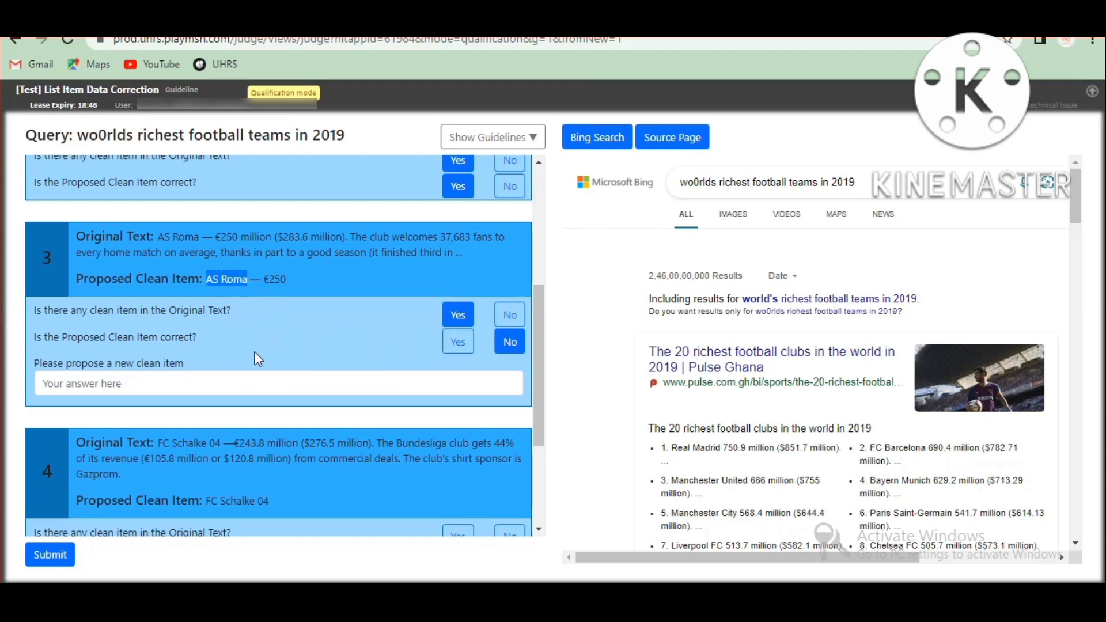
click(227, 381)
key(ctrl+v)
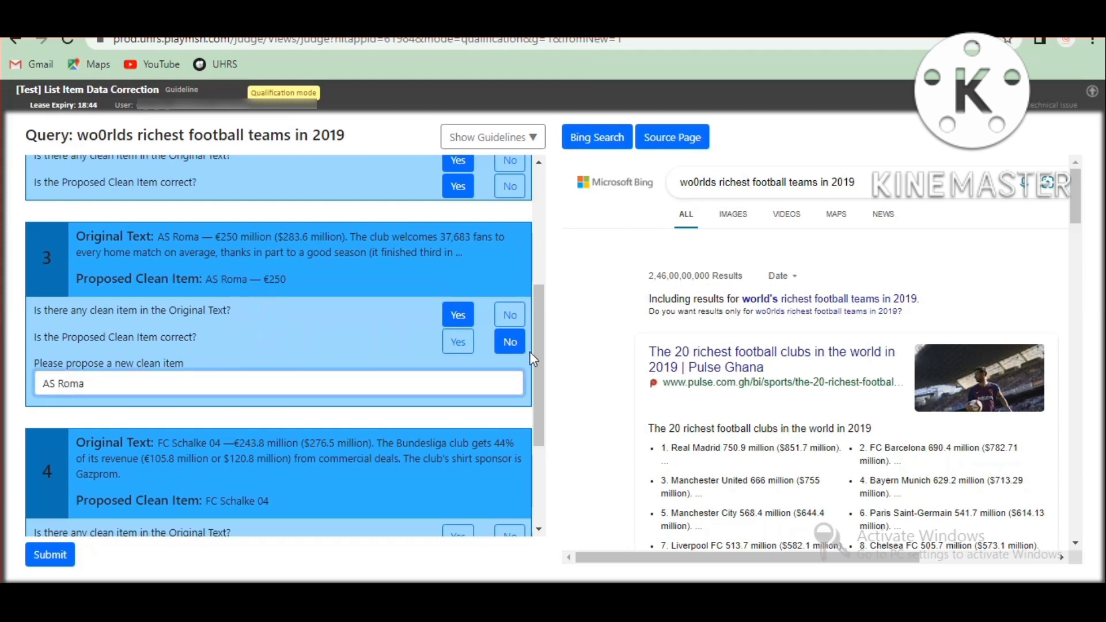
Answer Yes to both questions for item 4, FC Schalke 04
drag(539, 353, 550, 436)
scroll(530, 429, down, 1)
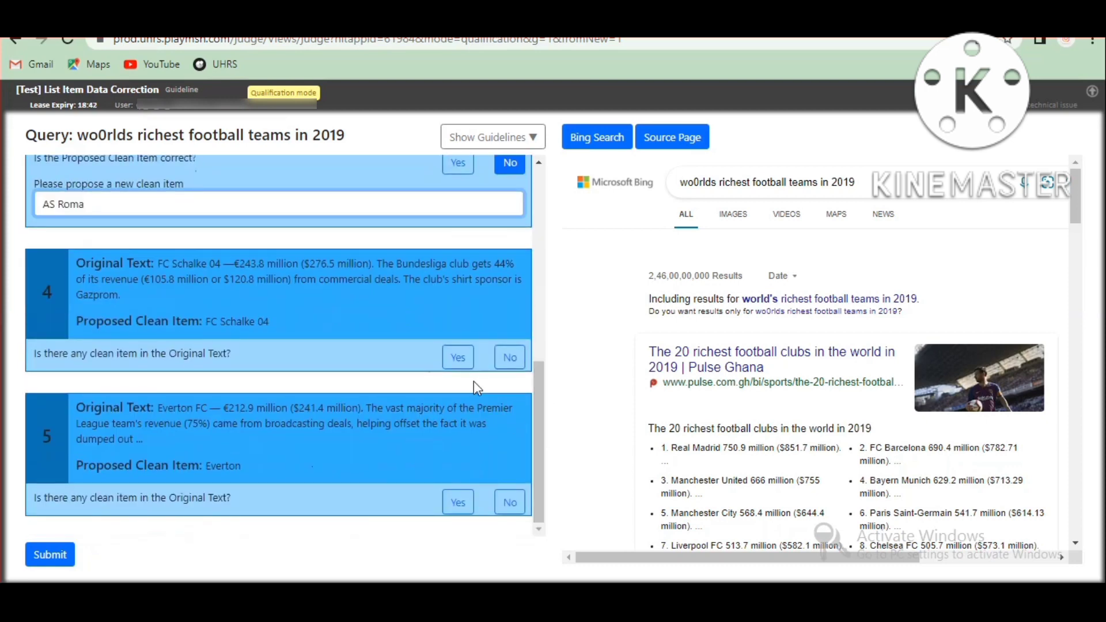
click(458, 358)
click(459, 383)
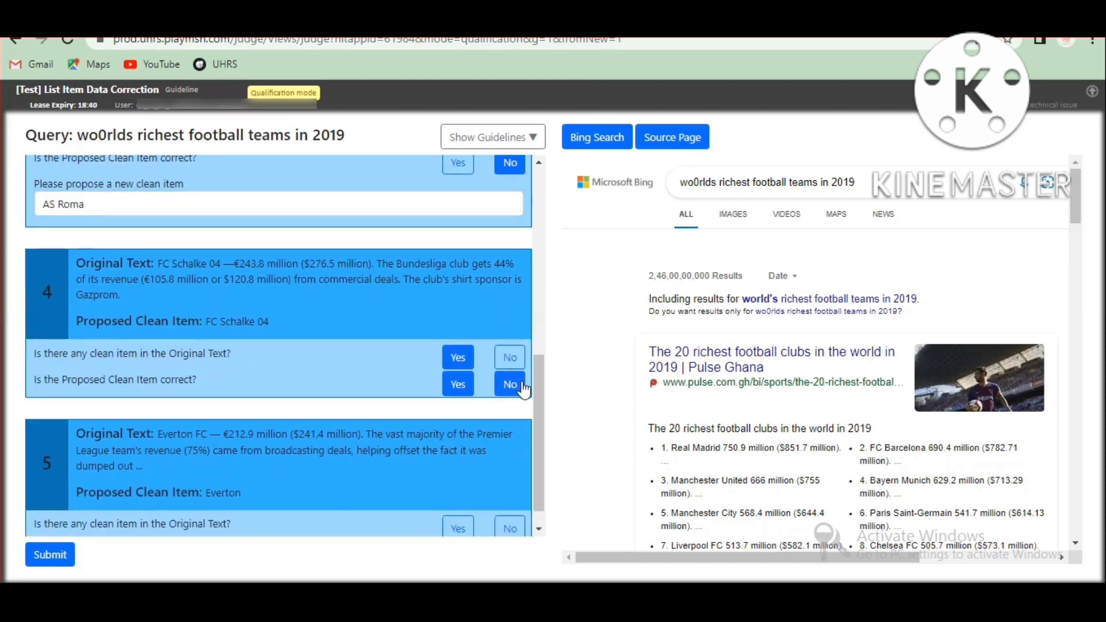
scroll(539, 391, down, 2)
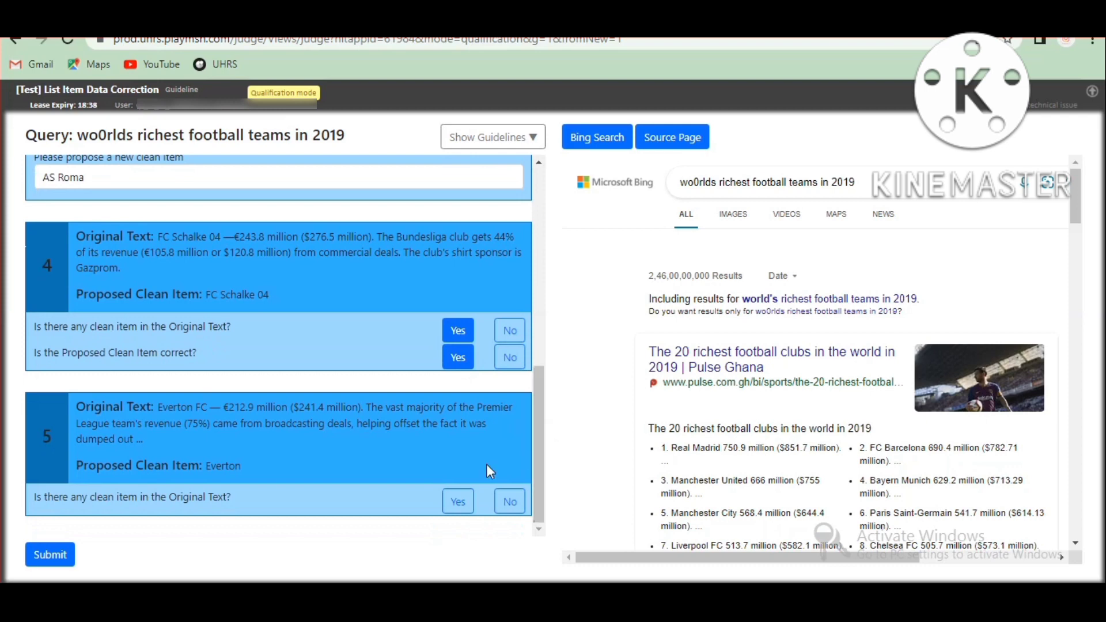
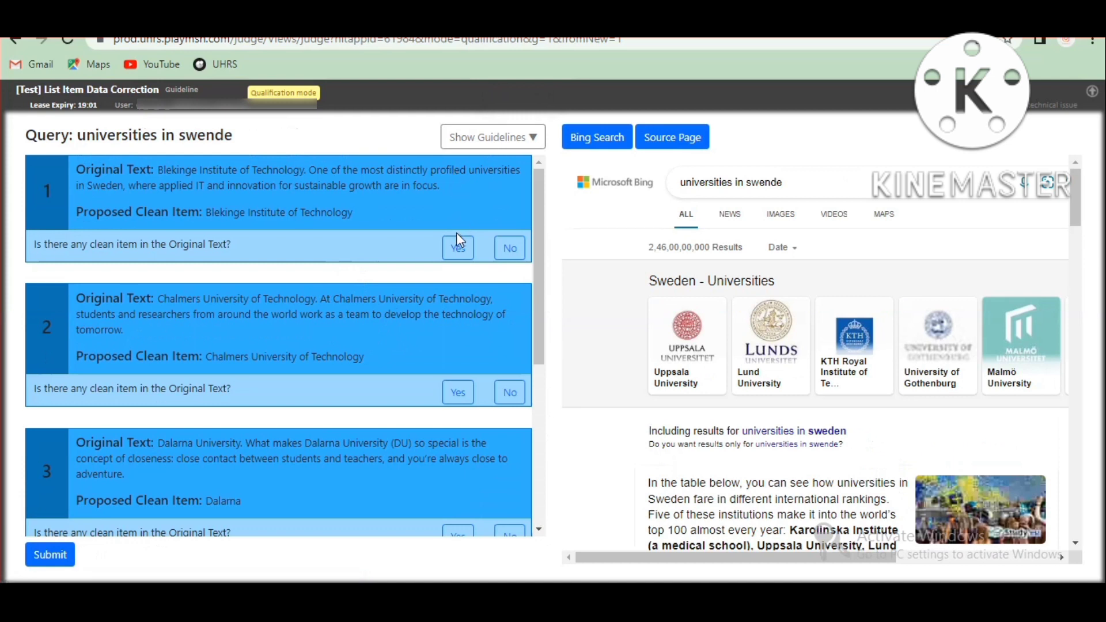
Answer Yes to both questions for item 1, Blekinge Institute of Technology, and item 2, Chalmers University of Technology, of "universities in swende"
click(457, 248)
click(462, 276)
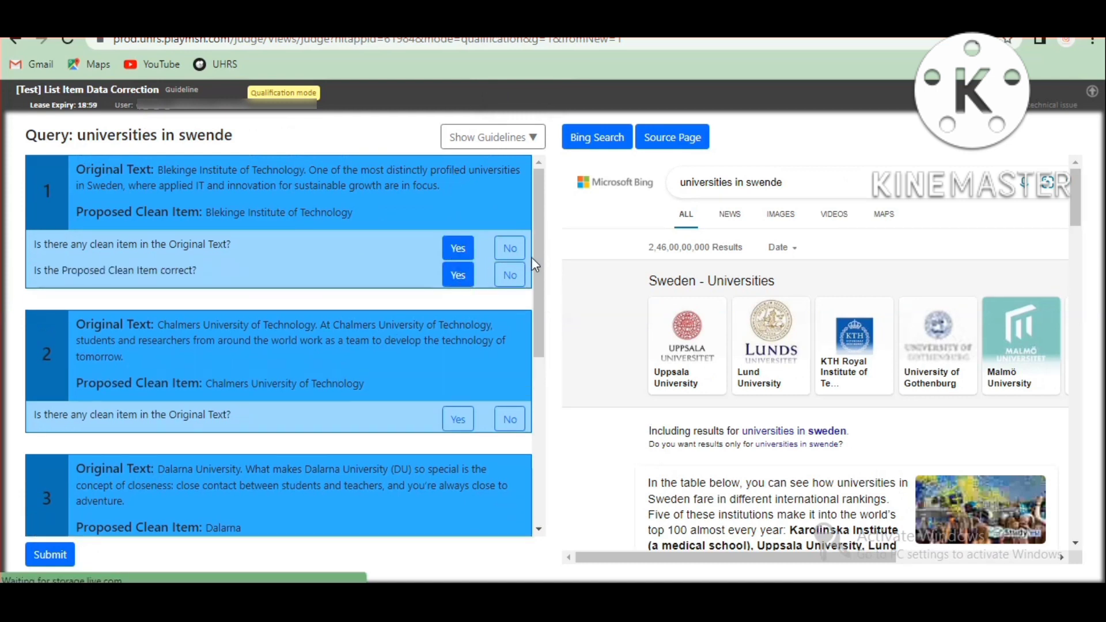
scroll(541, 287, down, 2)
click(458, 333)
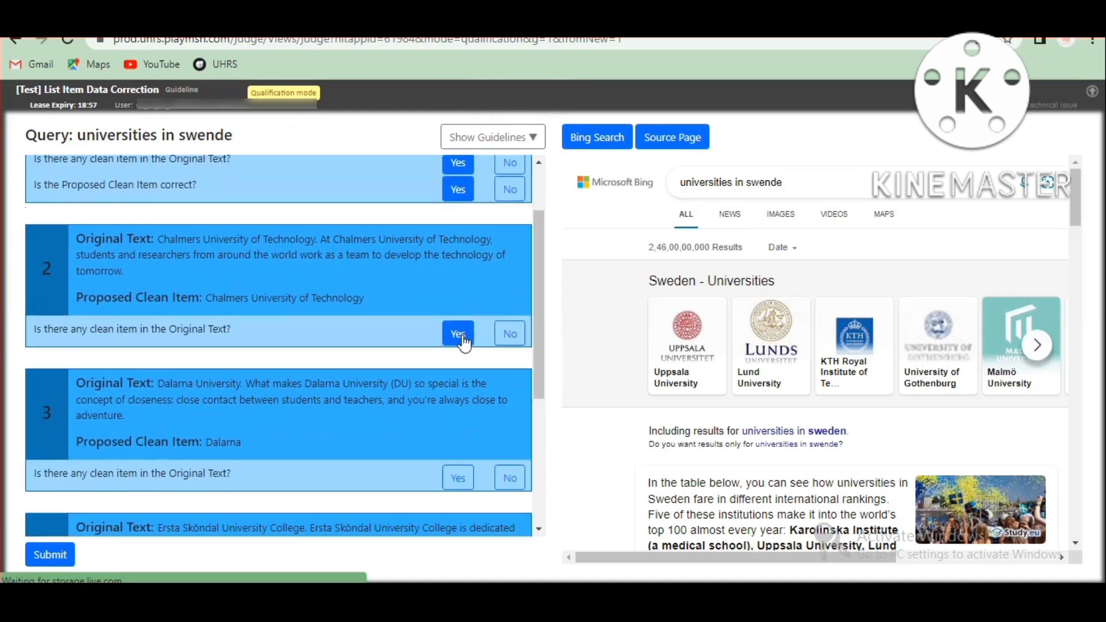
click(458, 359)
Mark item 3 as having a clean item, reject the proposal "Dalarna" and enter "Dalarna University" copied from the original text
scroll(535, 331, down, 3)
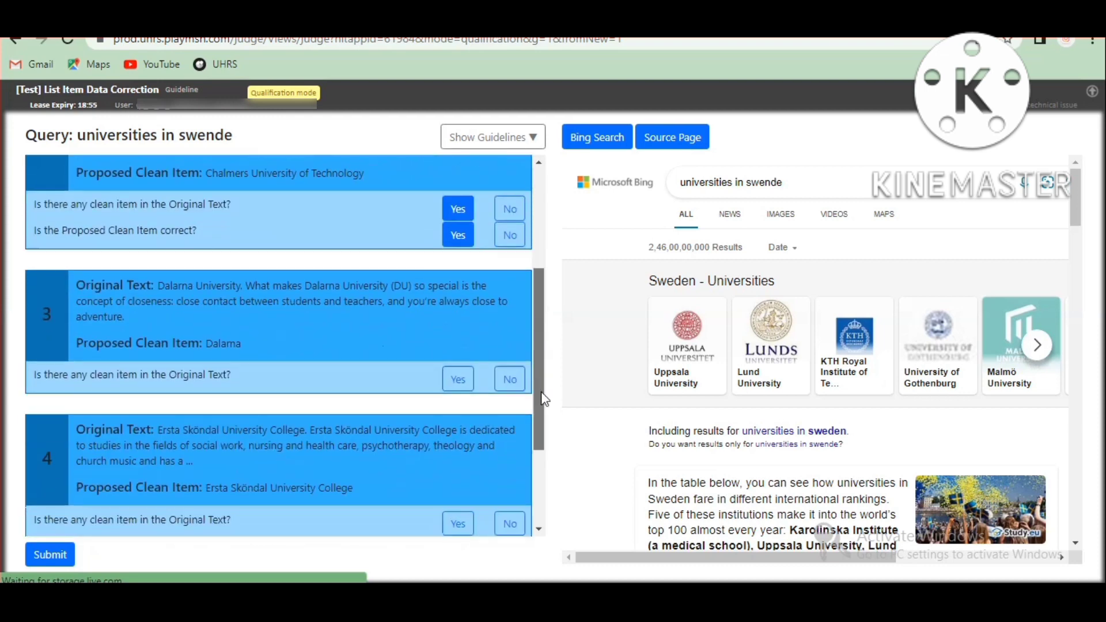
click(460, 383)
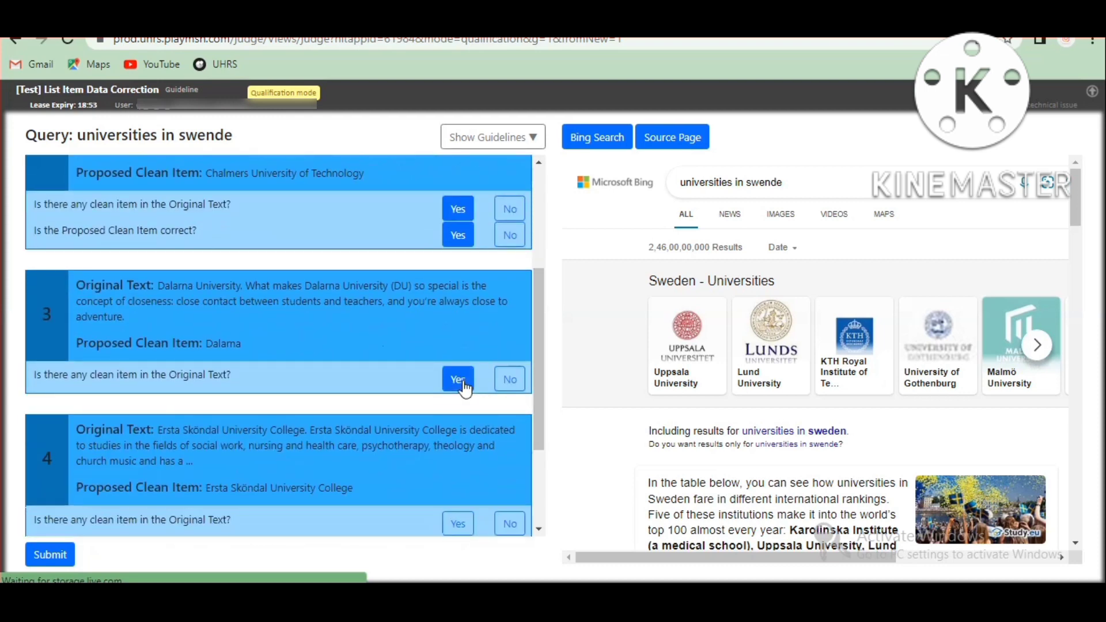
click(508, 412)
scroll(535, 403, down, 2)
scroll(540, 418, down, 1)
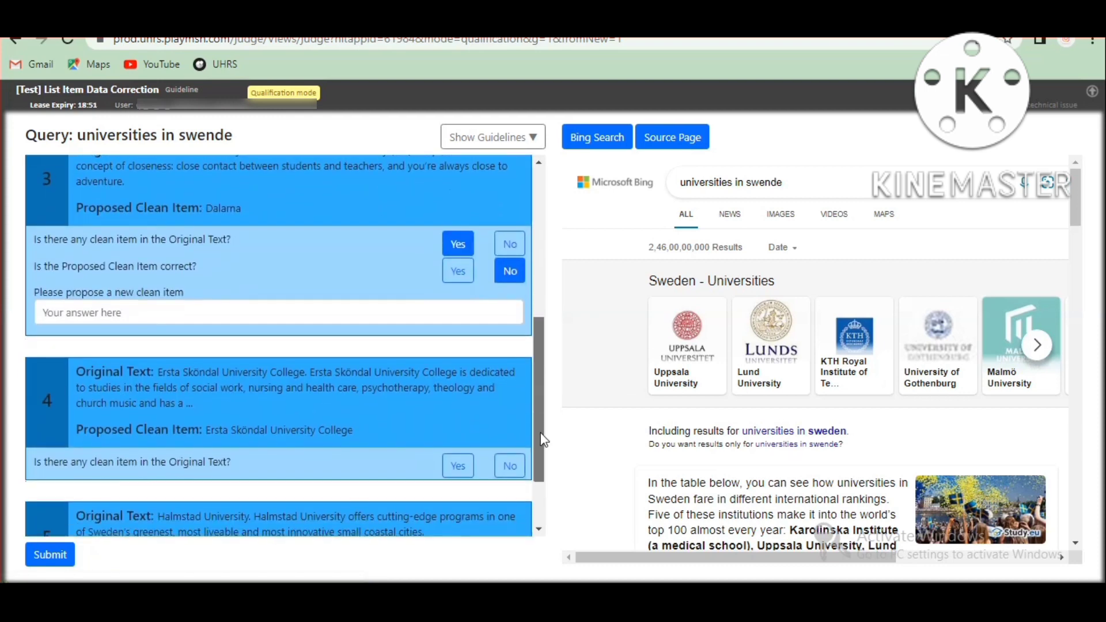
scroll(541, 426, up, 1)
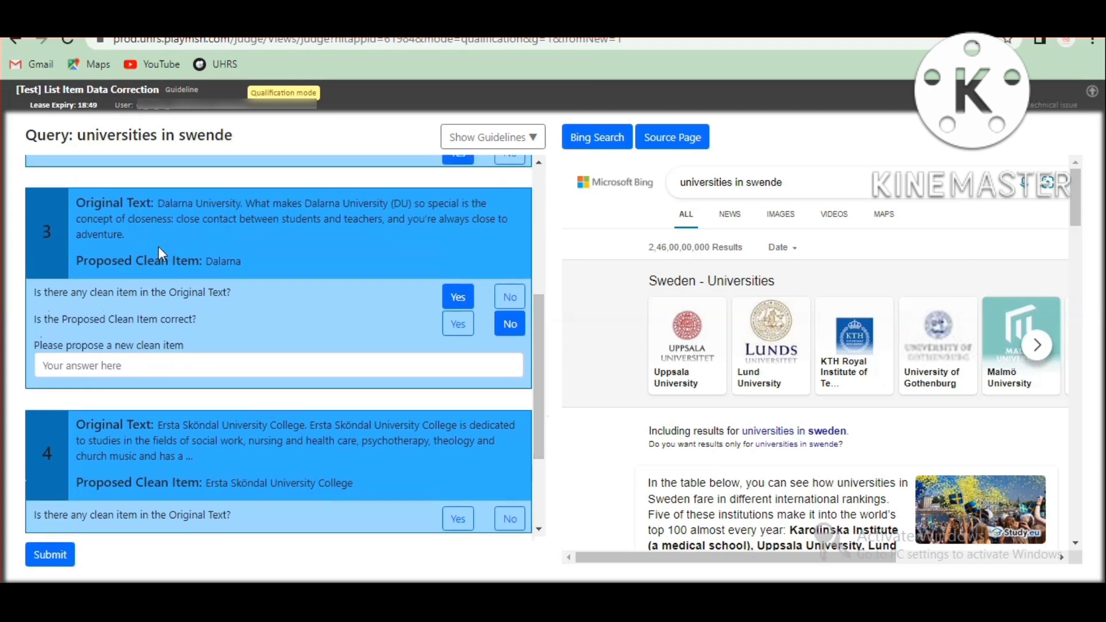
drag(159, 202, 242, 202)
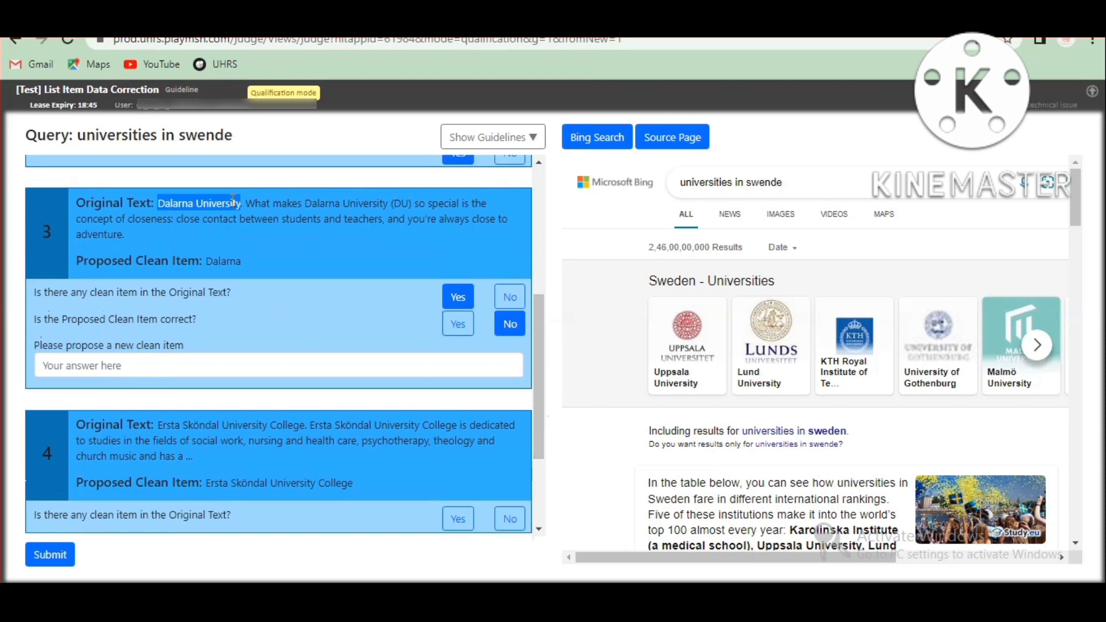
right_click(233, 199)
click(258, 215)
click(264, 360)
key(ctrl+v)
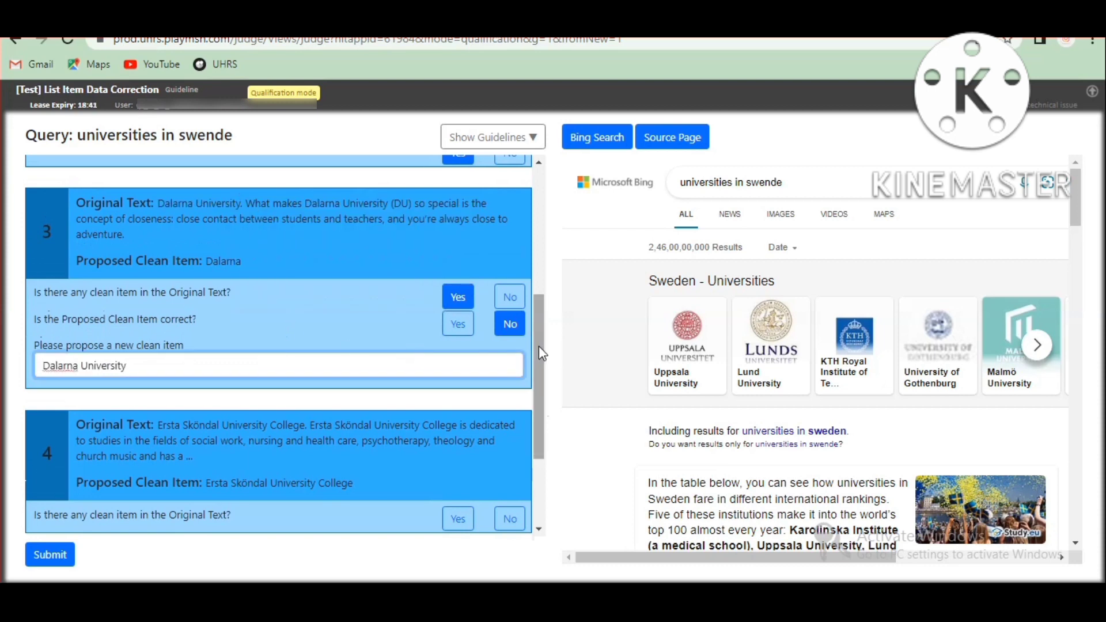
Answer Yes to both questions for item 4, Ersta Sköndal University College, and item 5, Halmstad University, and submit the "universities in swende" judgement
scroll(538, 345, down, 2)
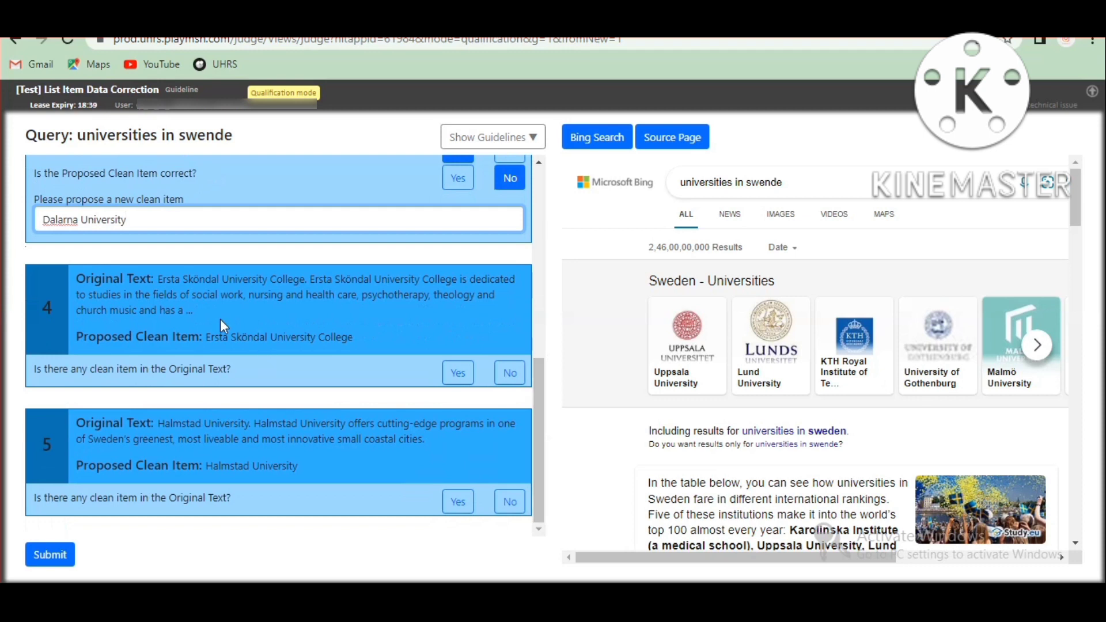
click(457, 372)
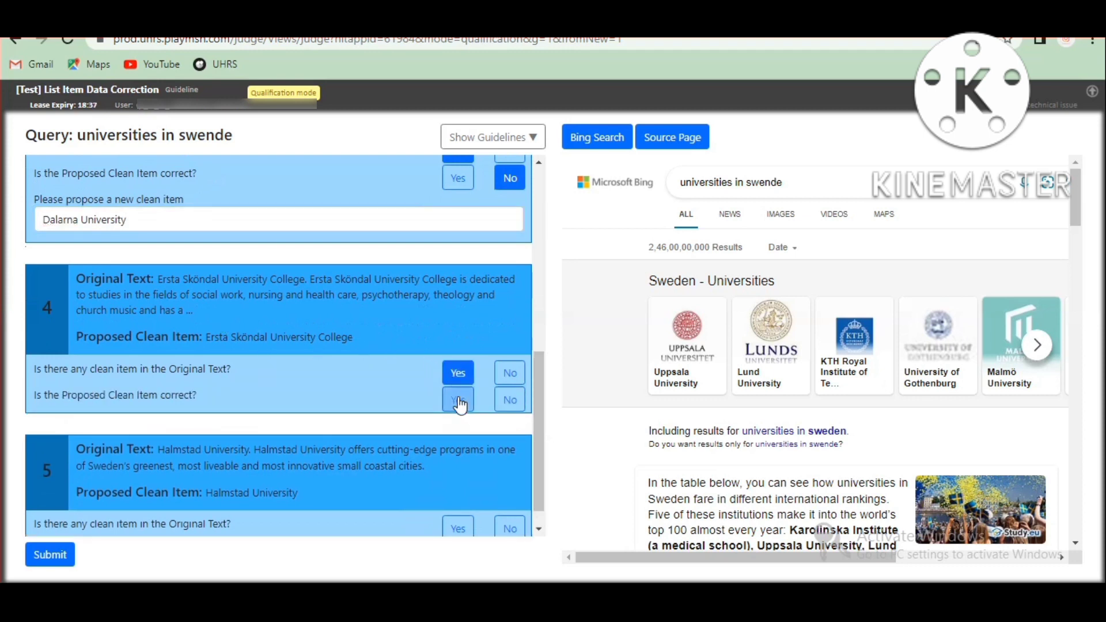
click(458, 402)
scroll(539, 397, down, 1)
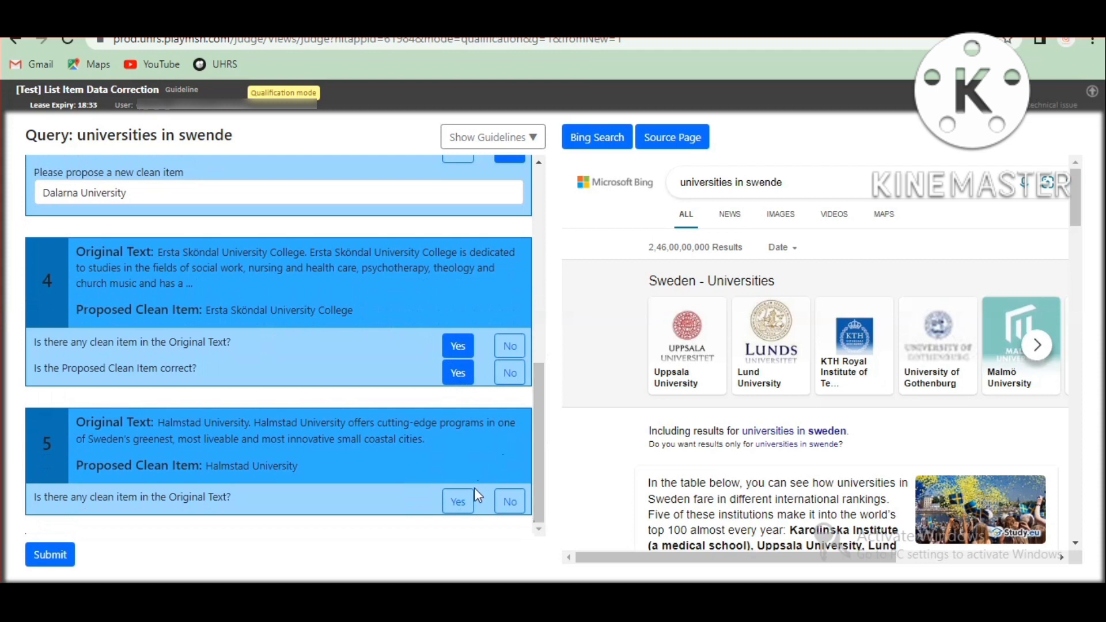
click(458, 501)
click(457, 527)
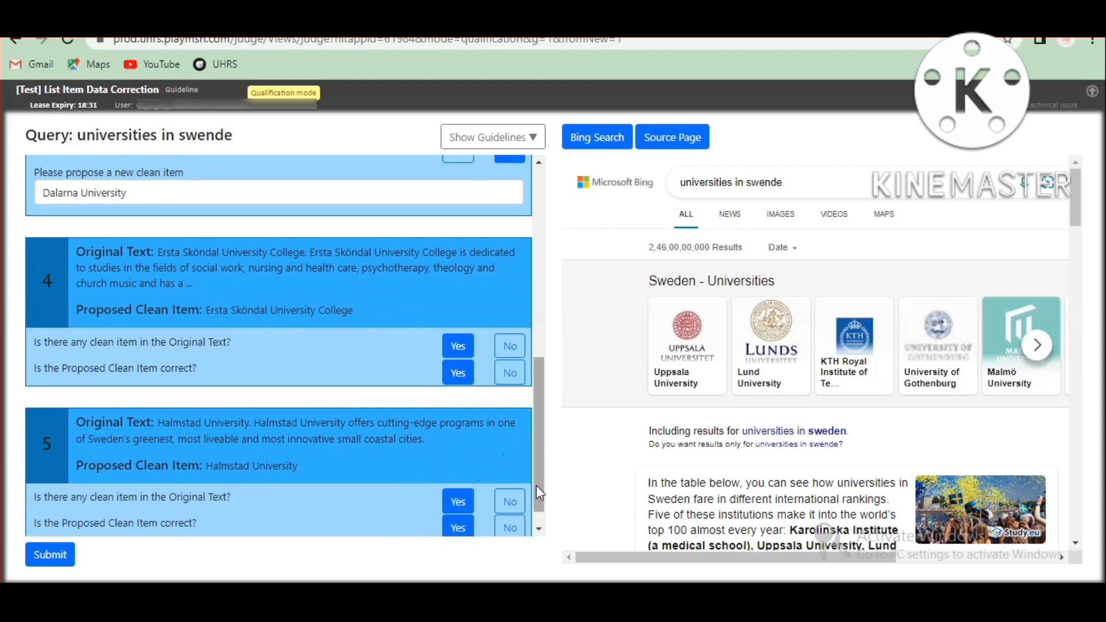
scroll(538, 501, down, 1)
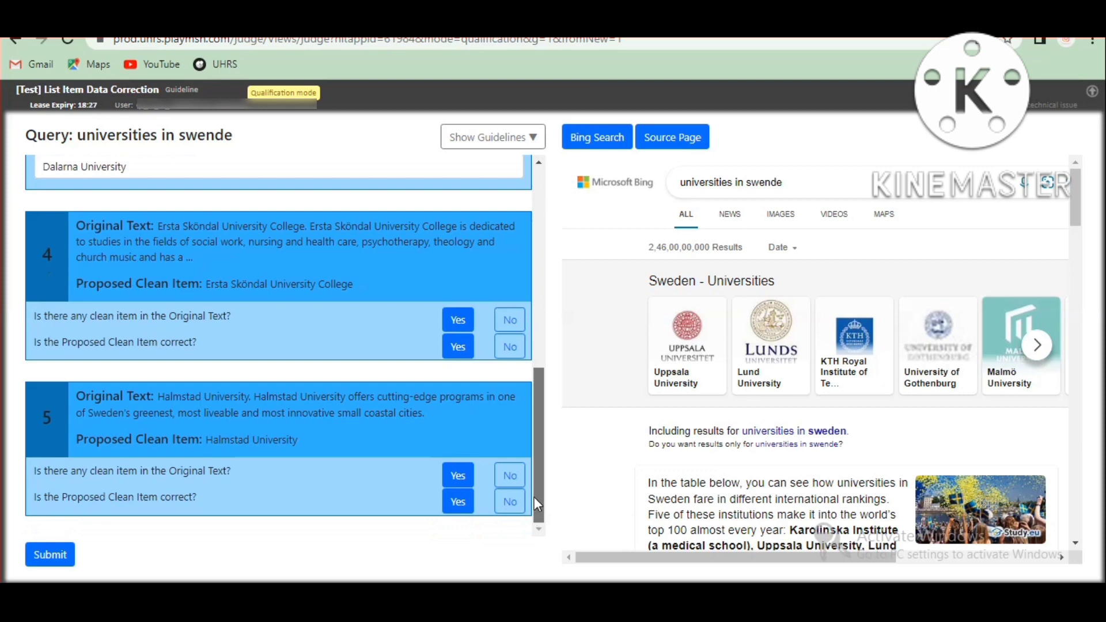
drag(534, 497, 543, 546)
click(53, 554)
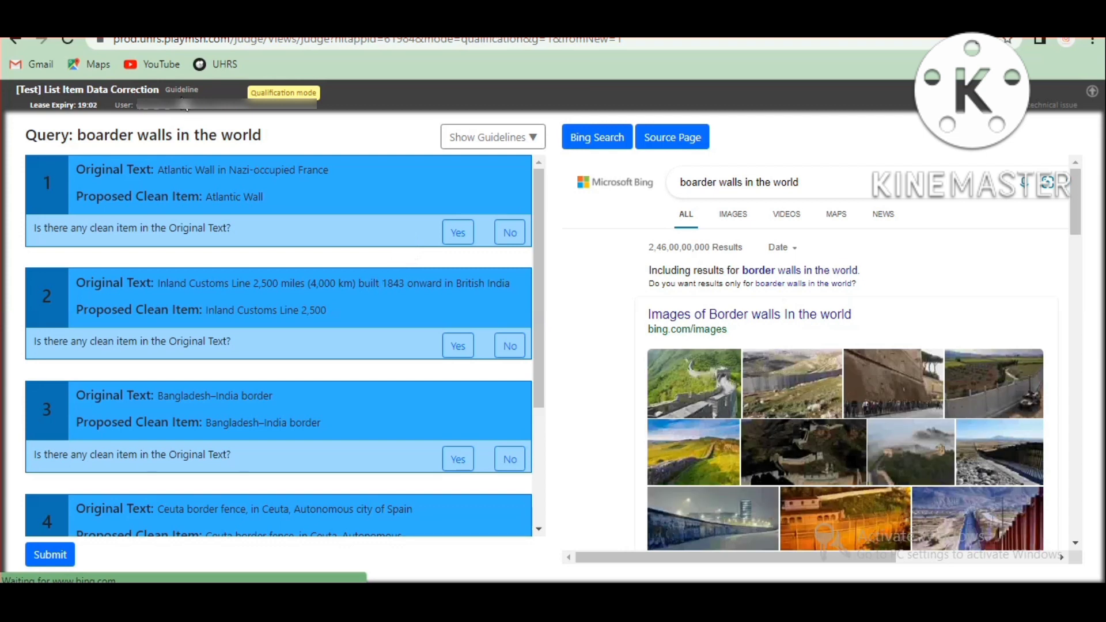
Reload the judging page twice to get the "sports players boxinb famous" query and answer Yes to both questions for item 1, Vinny Paz
click(73, 41)
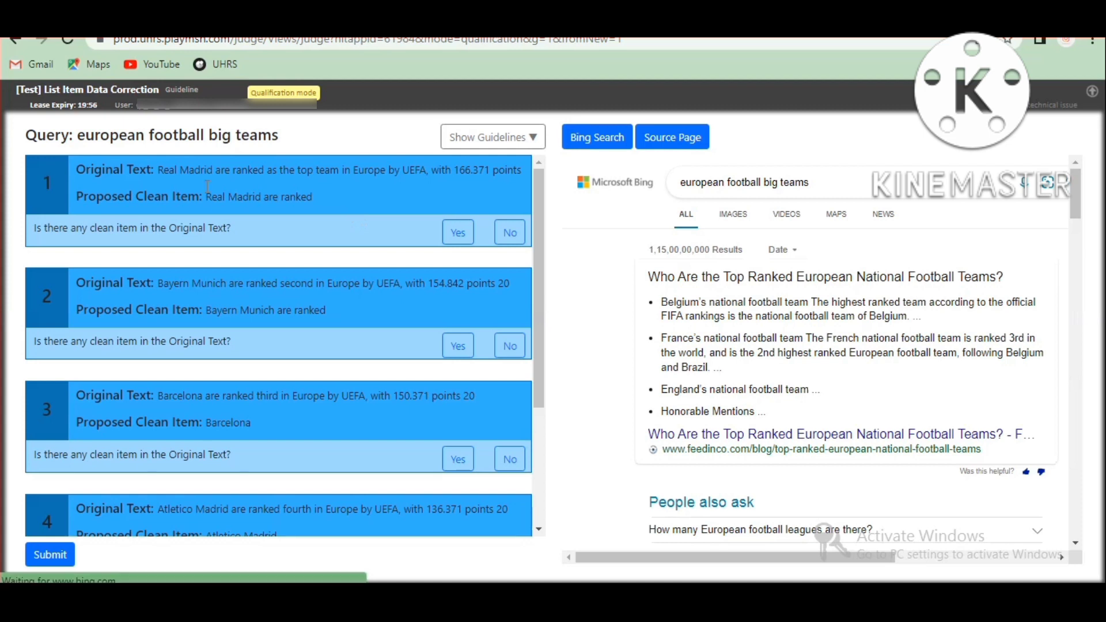
click(68, 41)
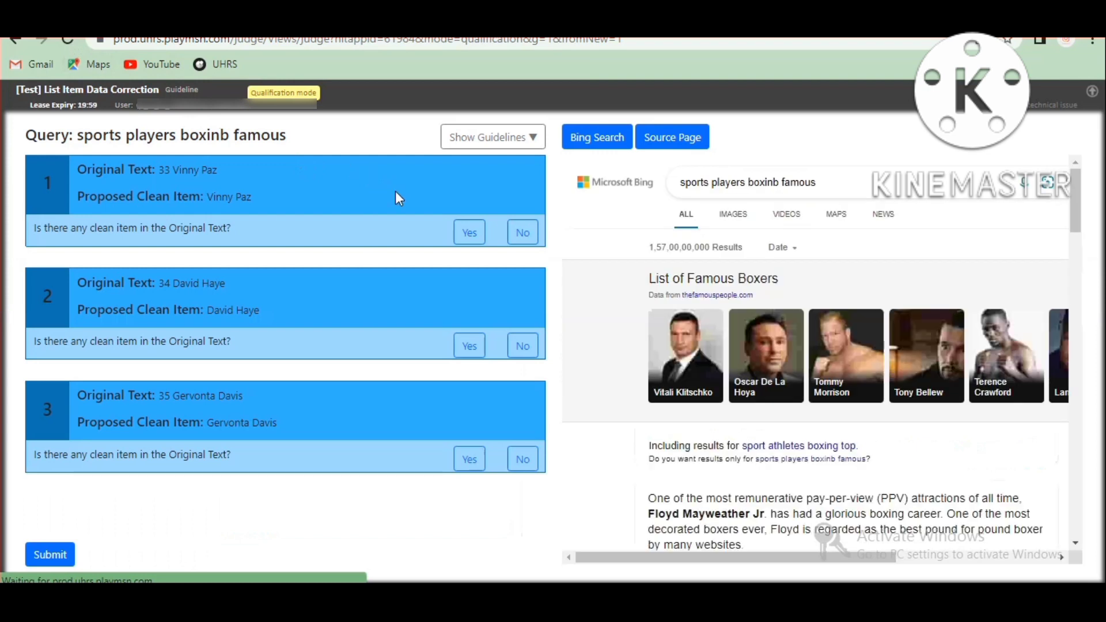
click(468, 233)
click(474, 261)
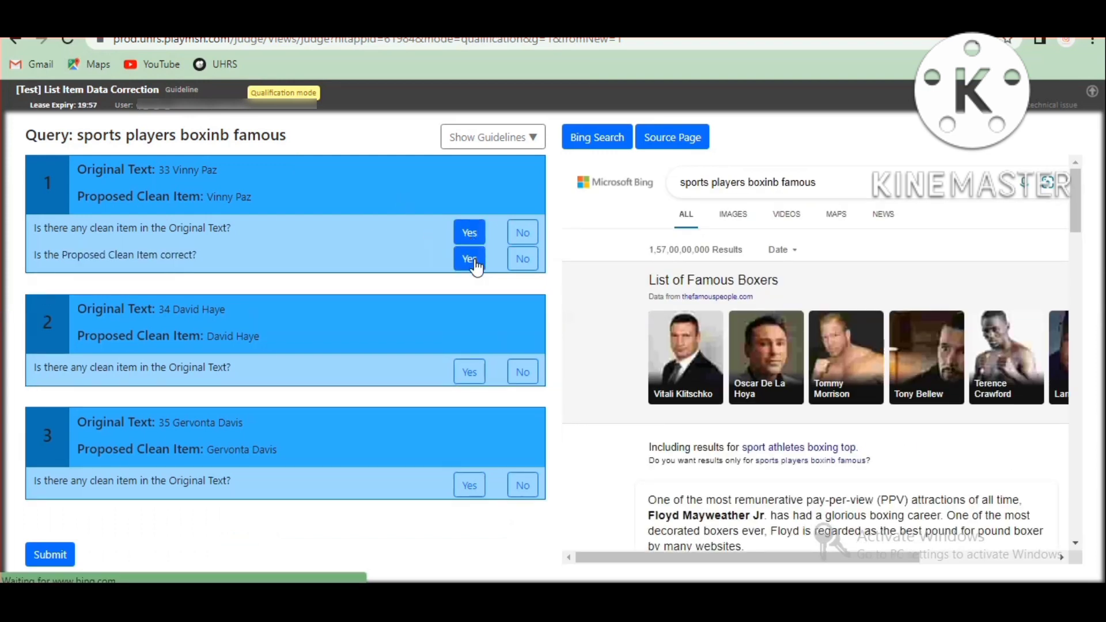
Answer Yes to both questions for item 2, David Haye, and item 3, Gervonta Davis, and submit the "sports players boxinb famous" judgement
click(478, 373)
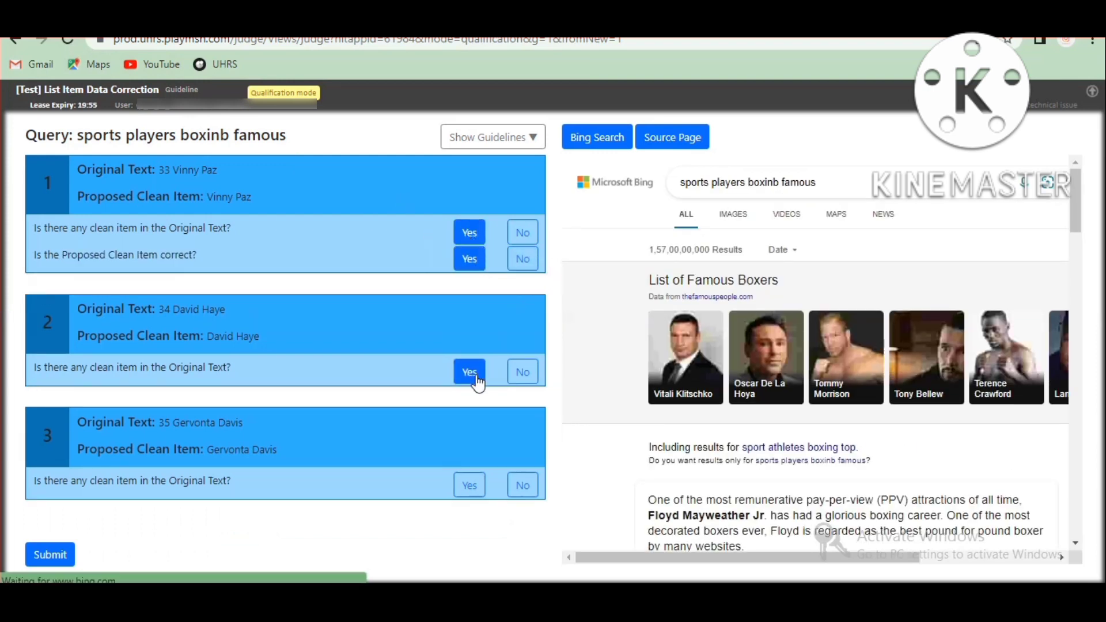
click(471, 409)
scroll(538, 412, down, 1)
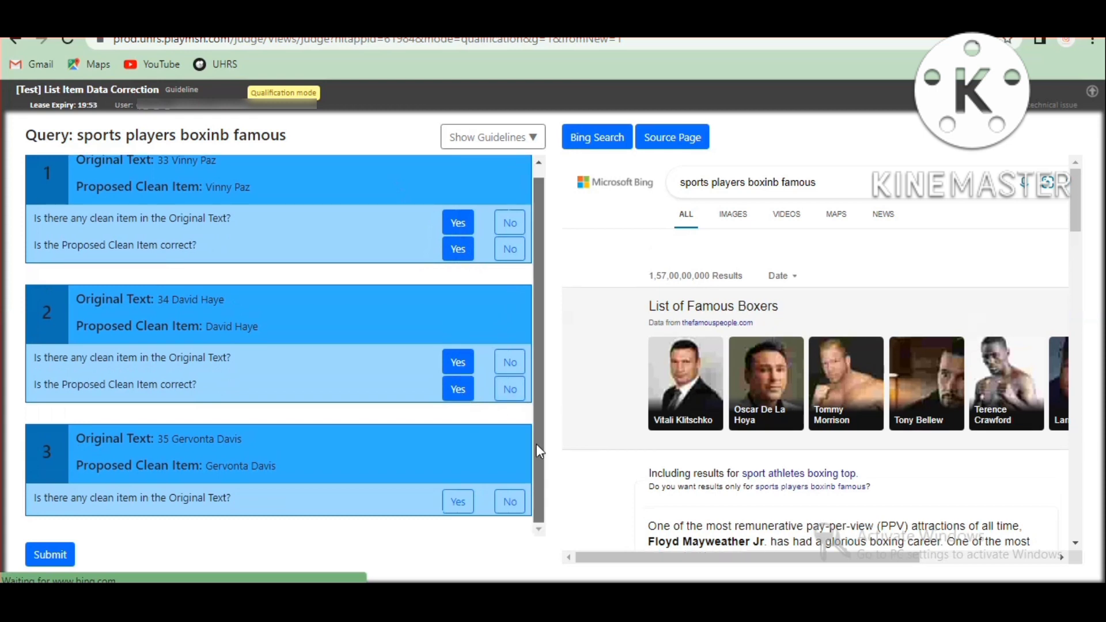
click(458, 501)
click(458, 527)
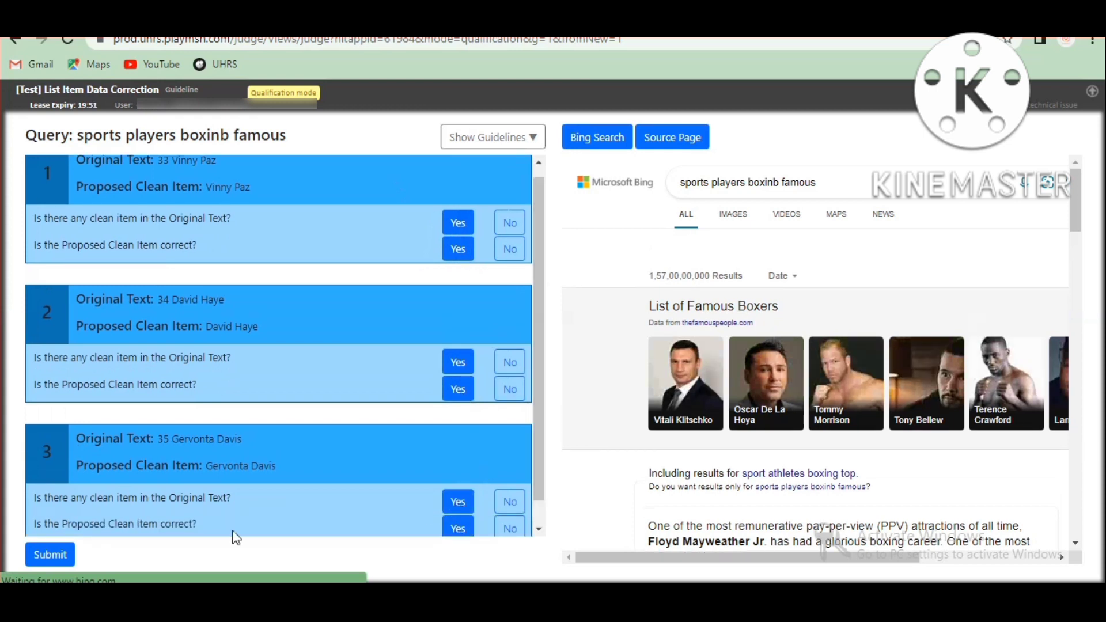
click(66, 550)
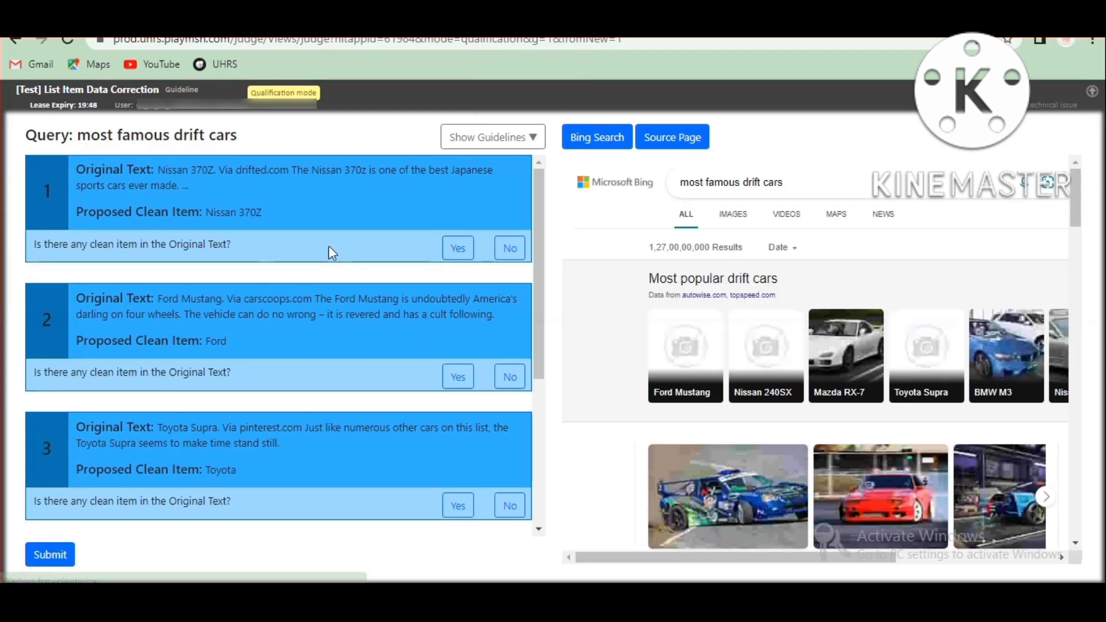
For "most famous drift cars", accept item 1, Nissan 370Z, and replace item 2's rejected proposal "Ford" with "Ford Mustang" copied from the original text
click(458, 247)
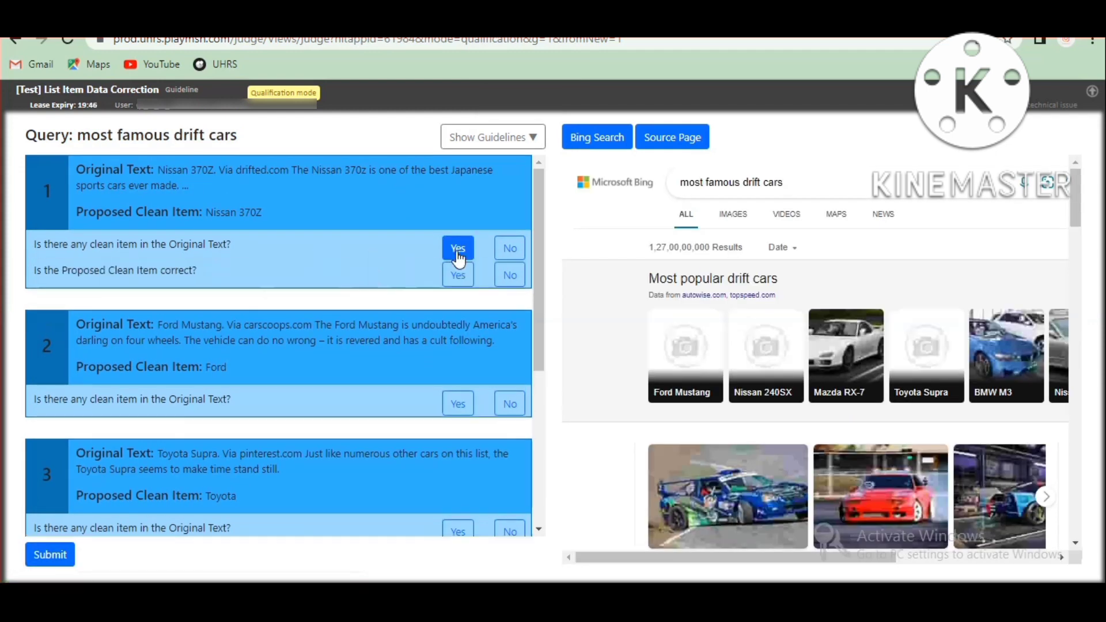
click(458, 275)
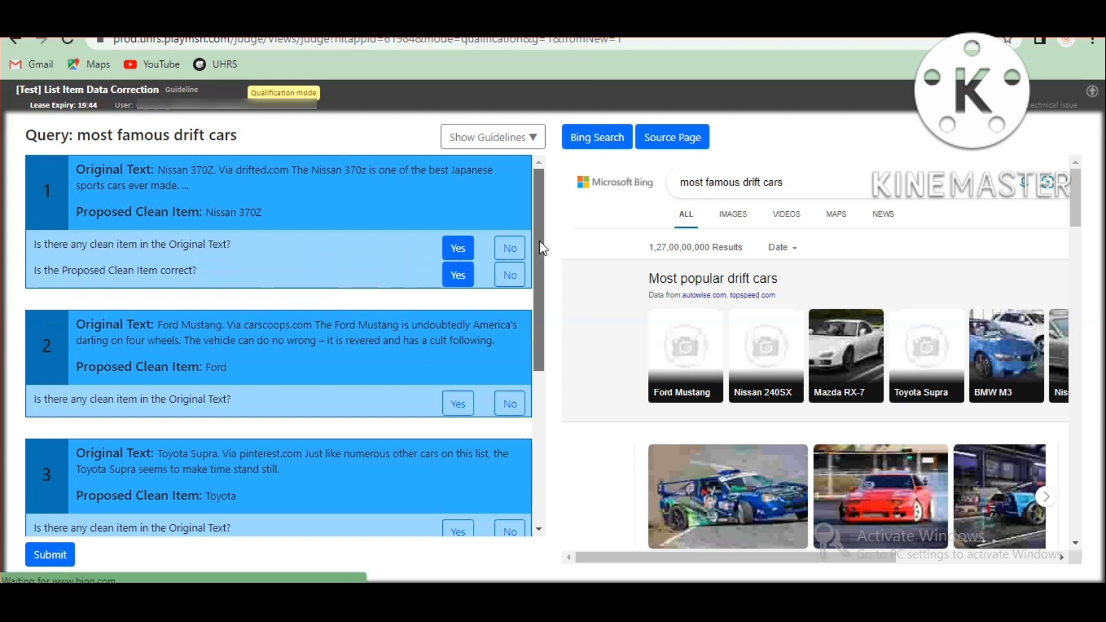
drag(539, 242, 553, 296)
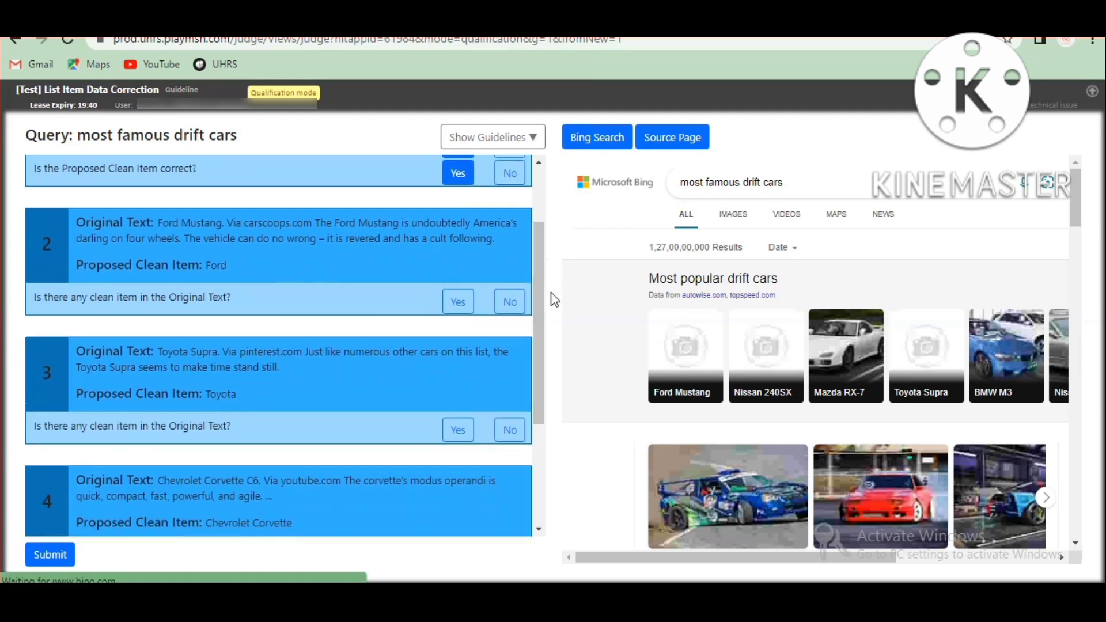
click(458, 302)
click(509, 327)
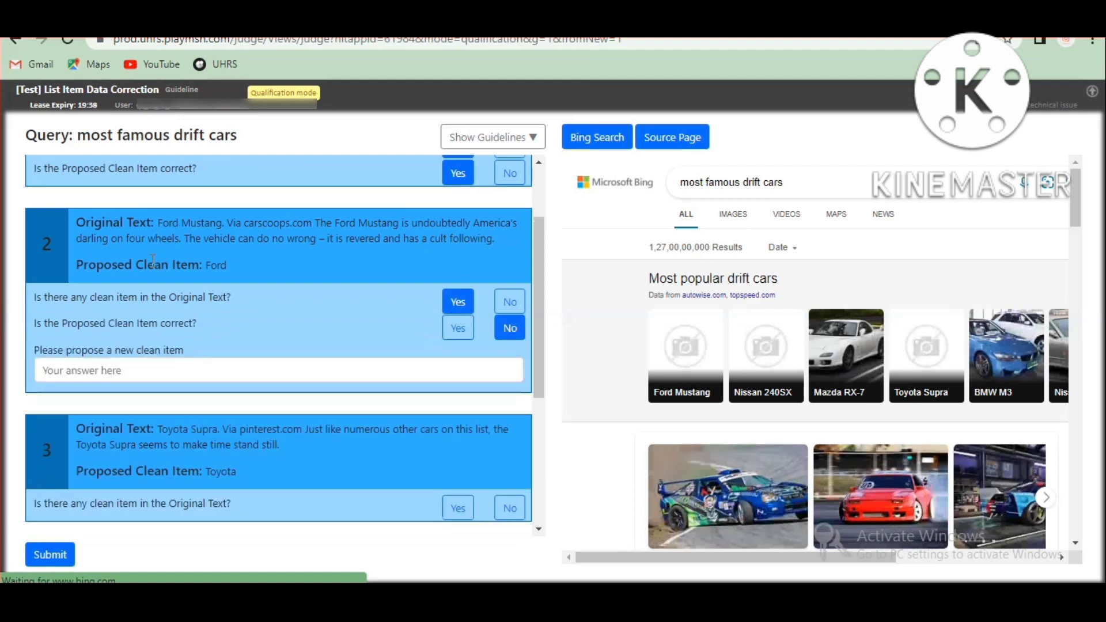
drag(156, 221, 223, 223)
right_click(212, 221)
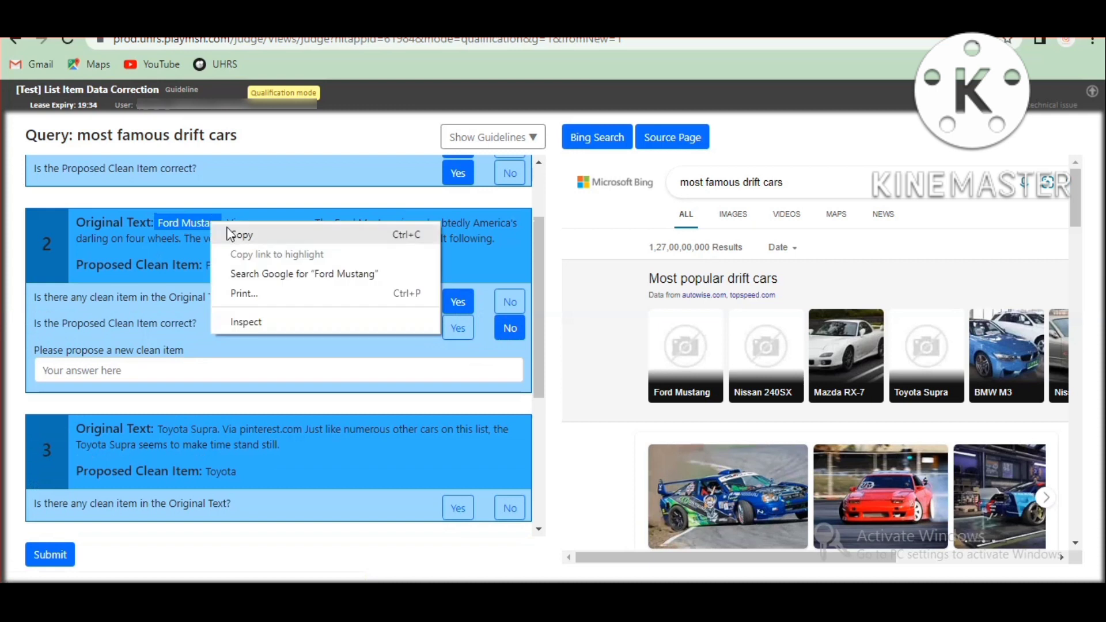
click(231, 233)
click(221, 364)
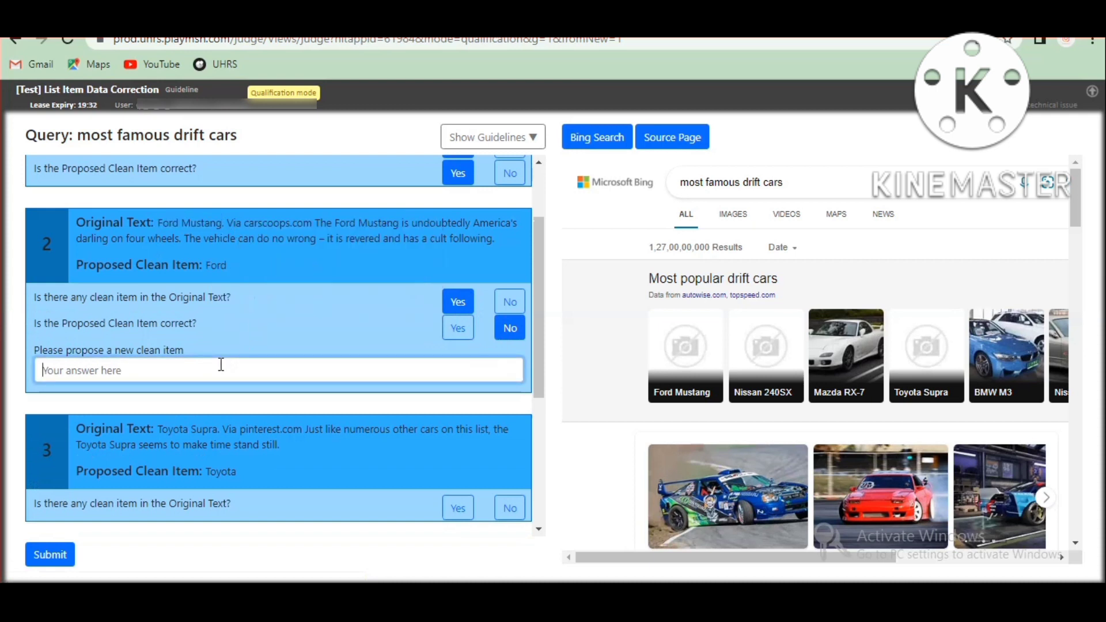
key(ctrl+v)
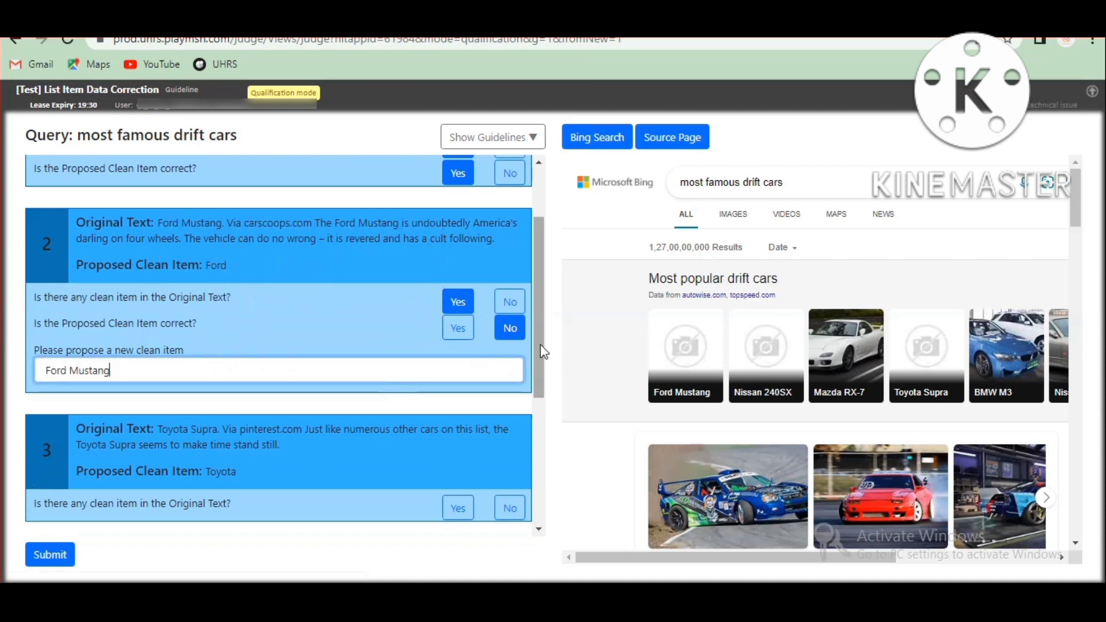
Mark item 3 as having a clean item, reject the proposal "Toyota" and enter "Toyota Supra" copied from the original text
drag(541, 350, 543, 439)
click(455, 326)
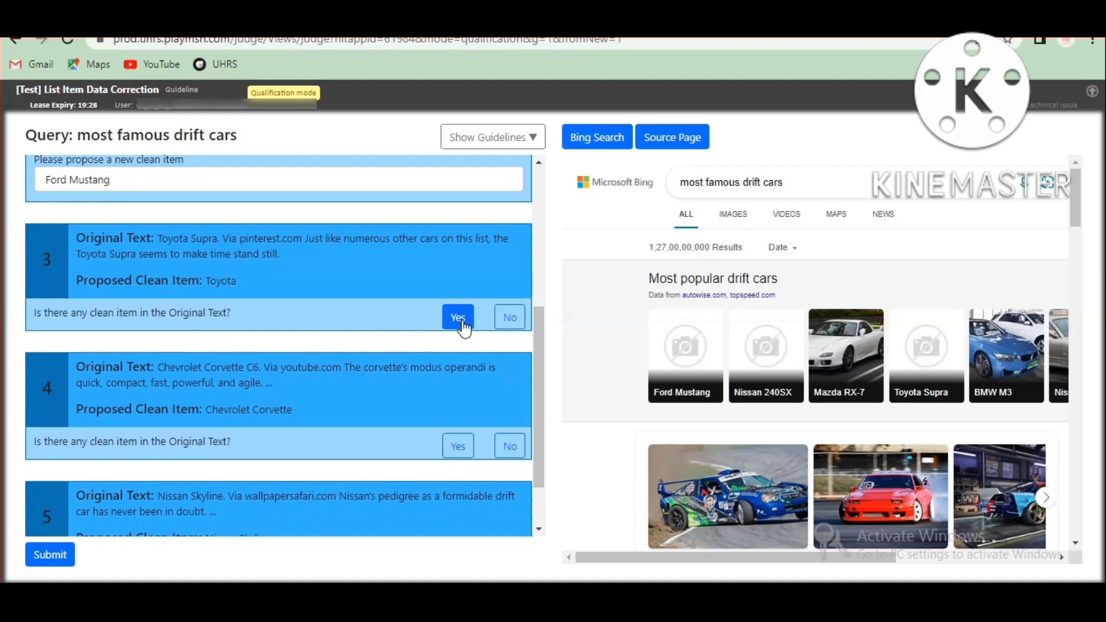
click(507, 344)
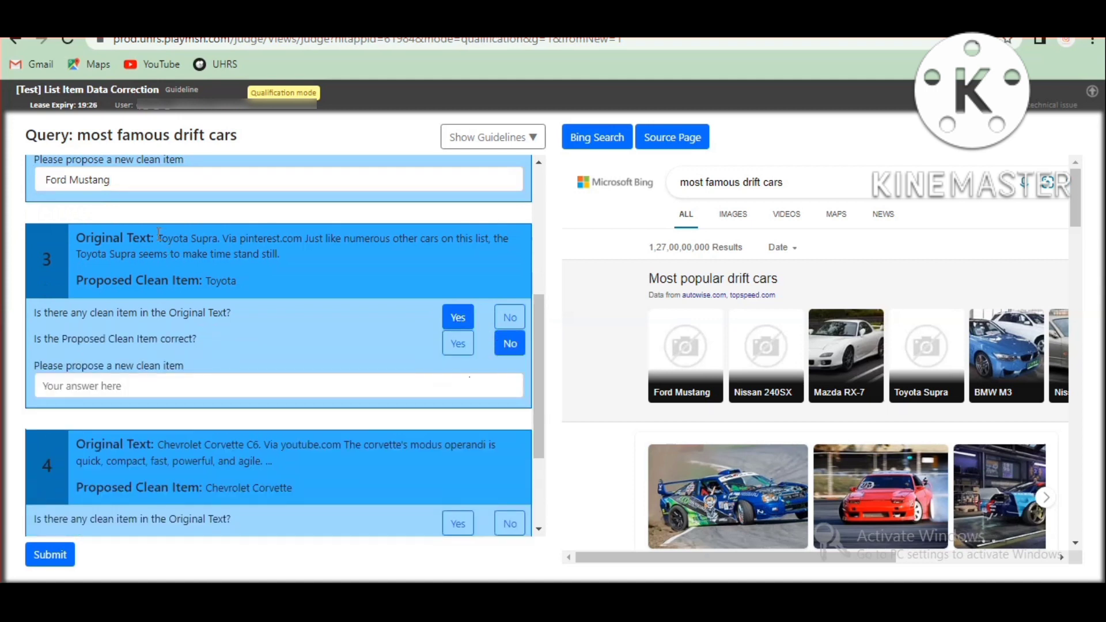
drag(159, 233, 219, 237)
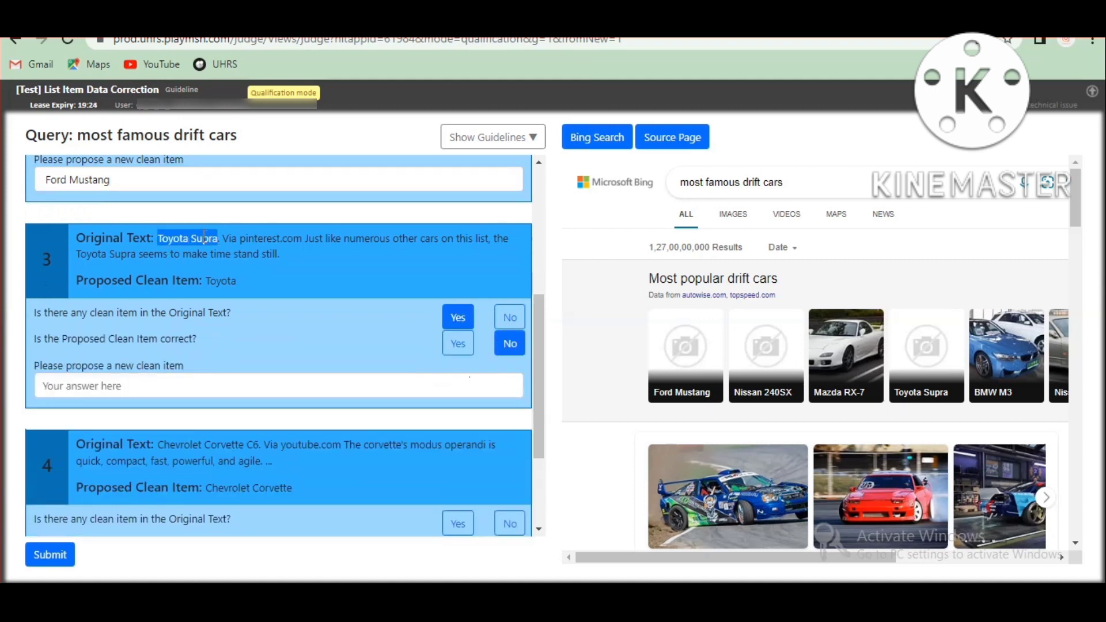
right_click(205, 236)
click(233, 247)
click(244, 383)
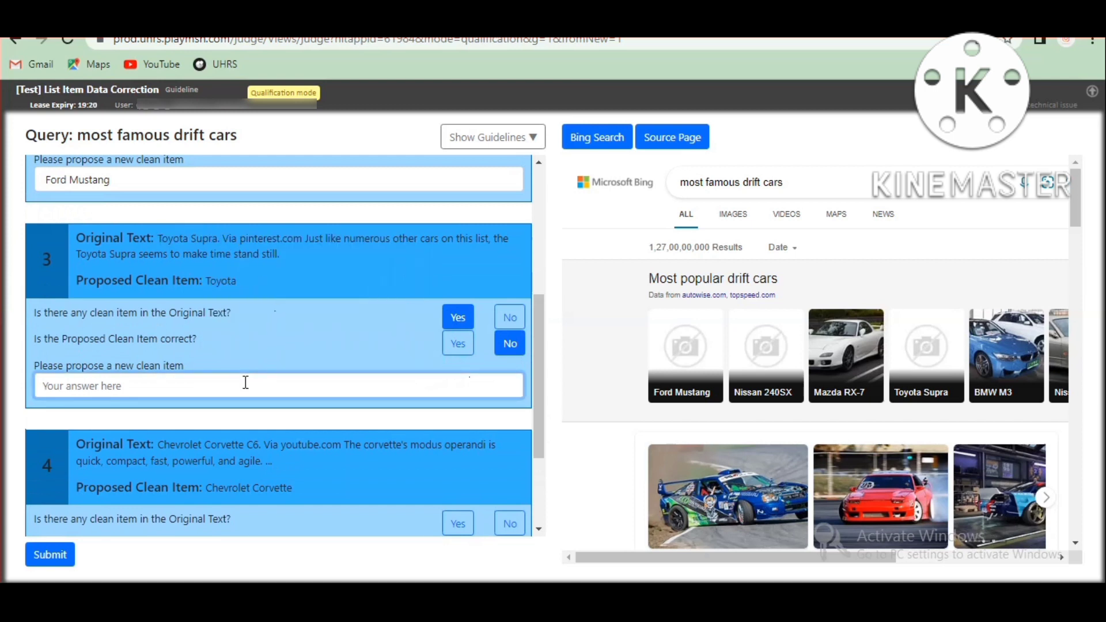
key(ctrl+v)
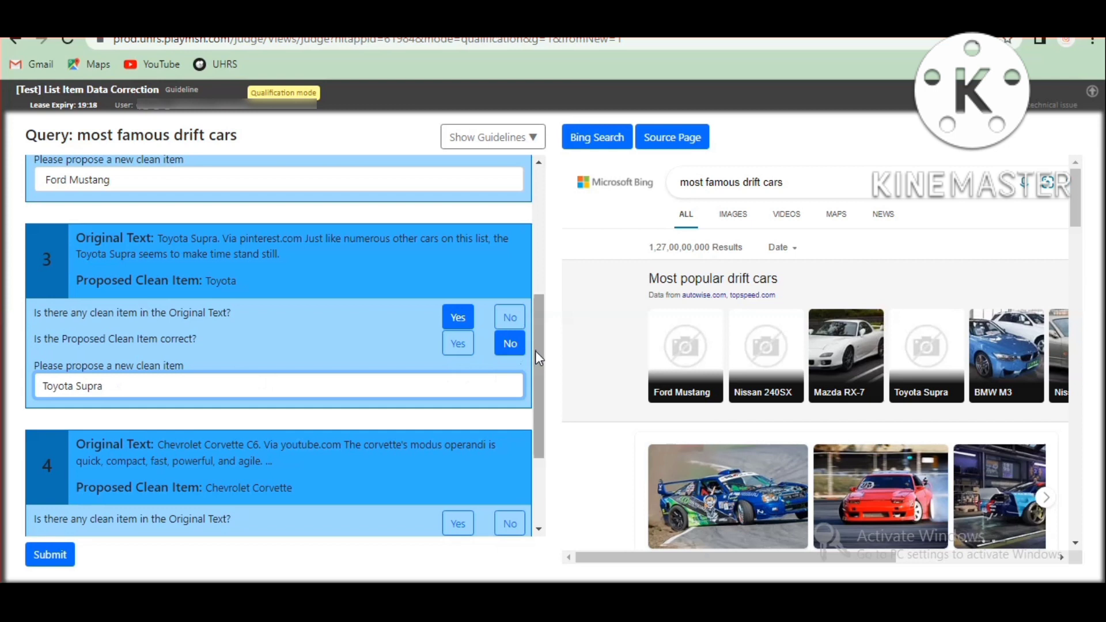
Mark item 4 as having a clean item, reject "Chevrolet Corvette" and enter "Chevrolet Corvette C6" copied from the original text
drag(534, 352, 557, 427)
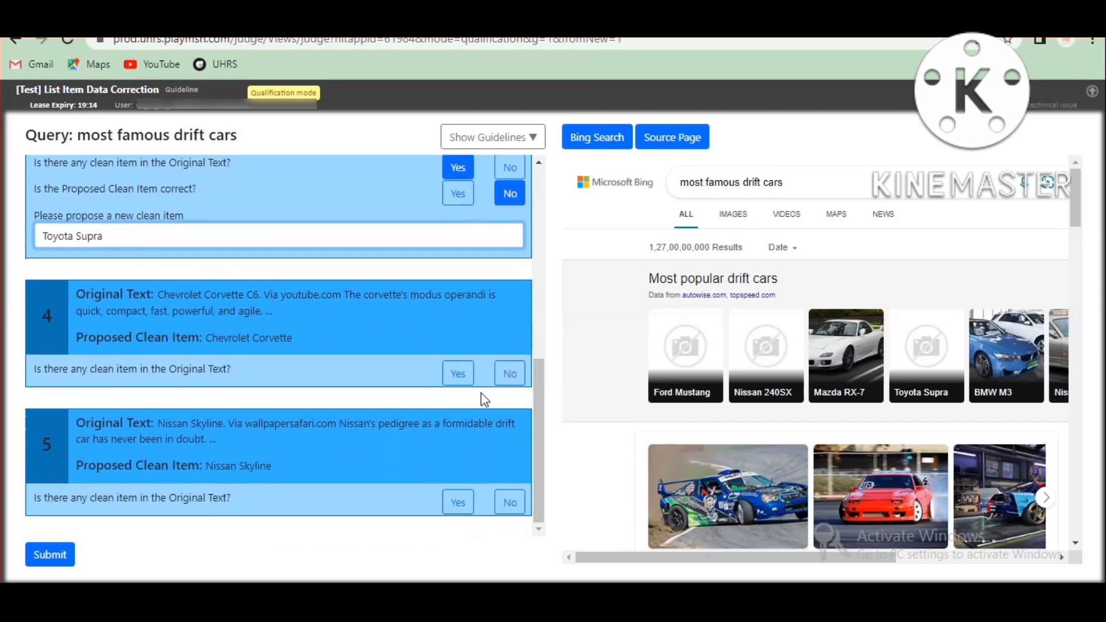
click(468, 379)
click(507, 400)
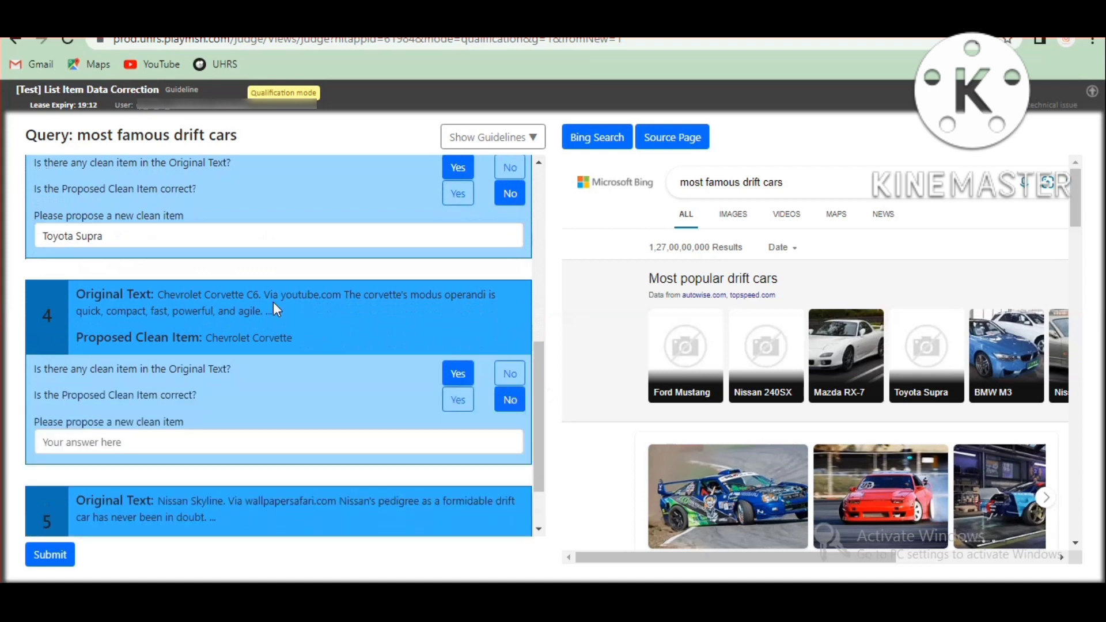
drag(159, 293, 261, 296)
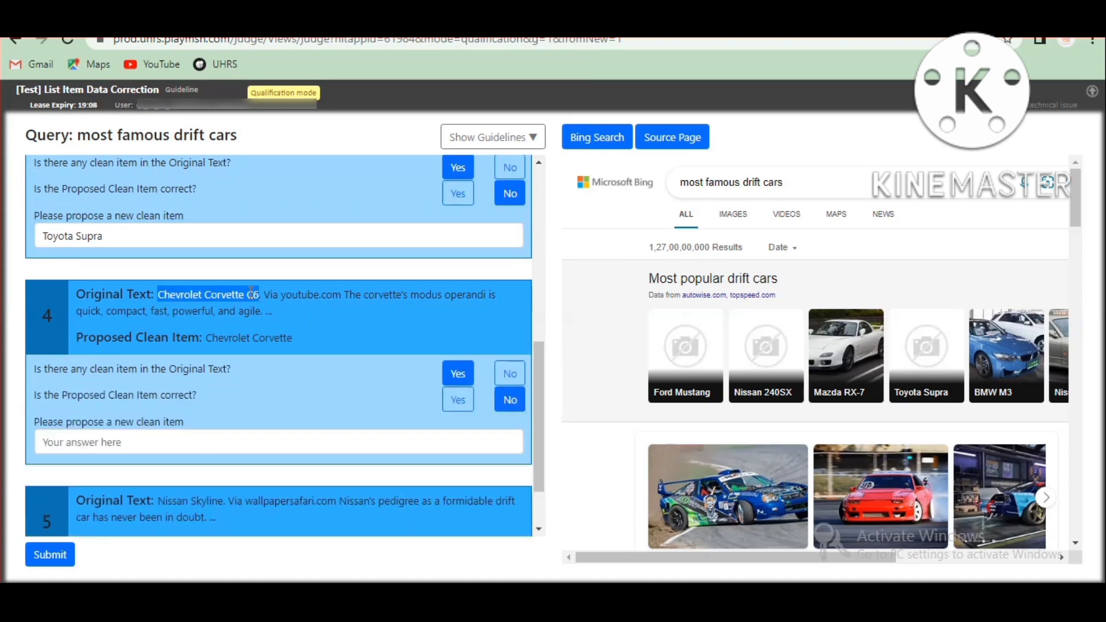
right_click(251, 294)
click(275, 306)
click(252, 442)
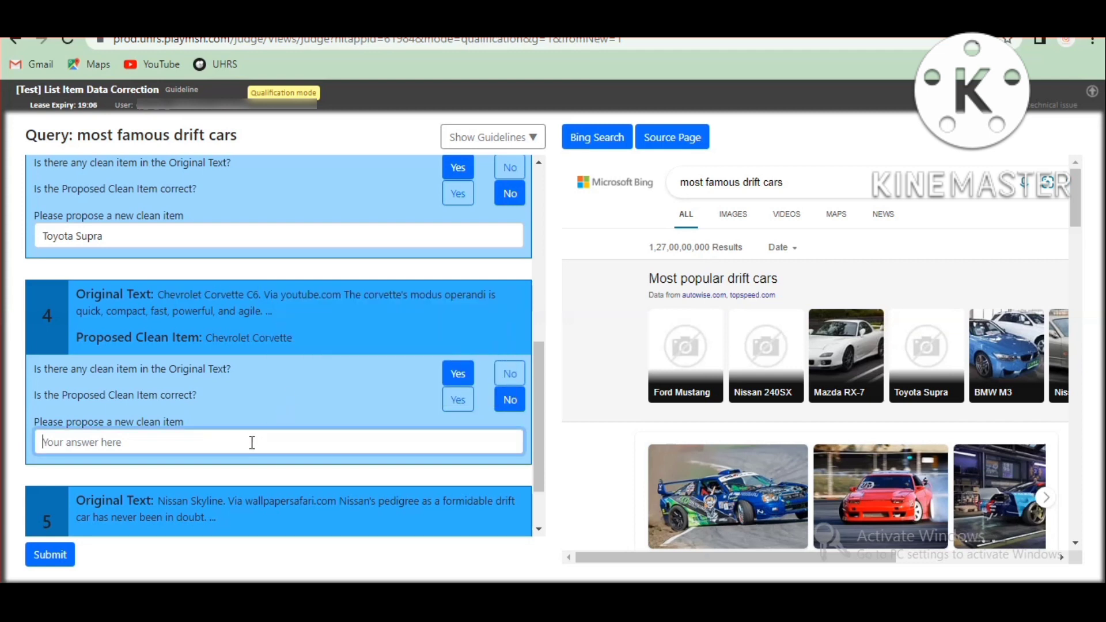
key(ctrl+v)
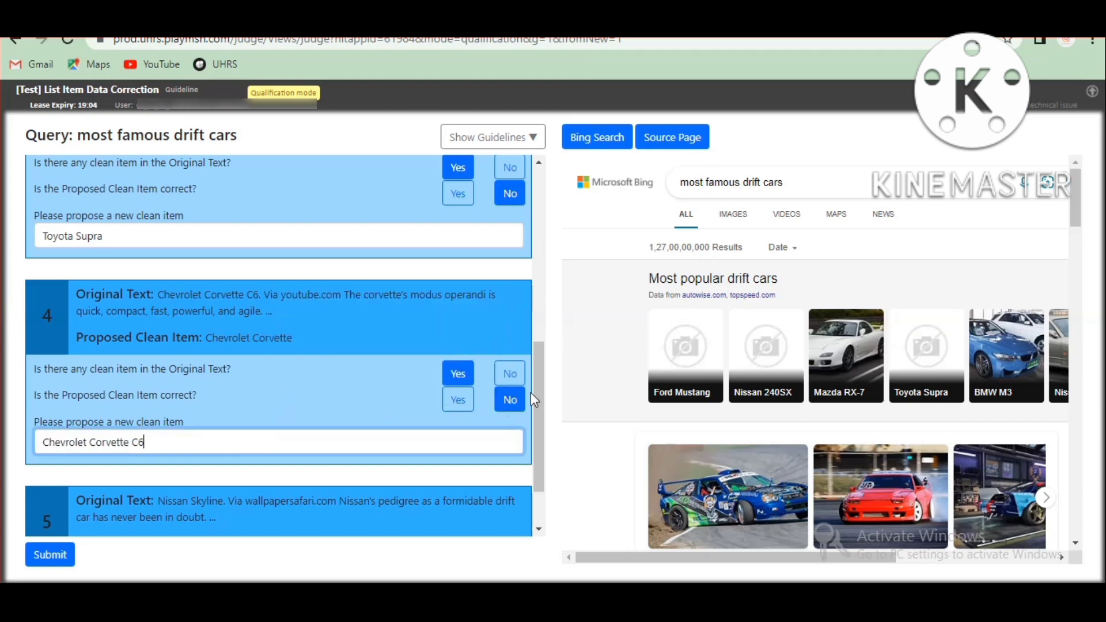
Answer Yes to both questions for item 5, Nissan Skyline, and submit the "most famous drift cars" judgement
scroll(533, 427, down, 1)
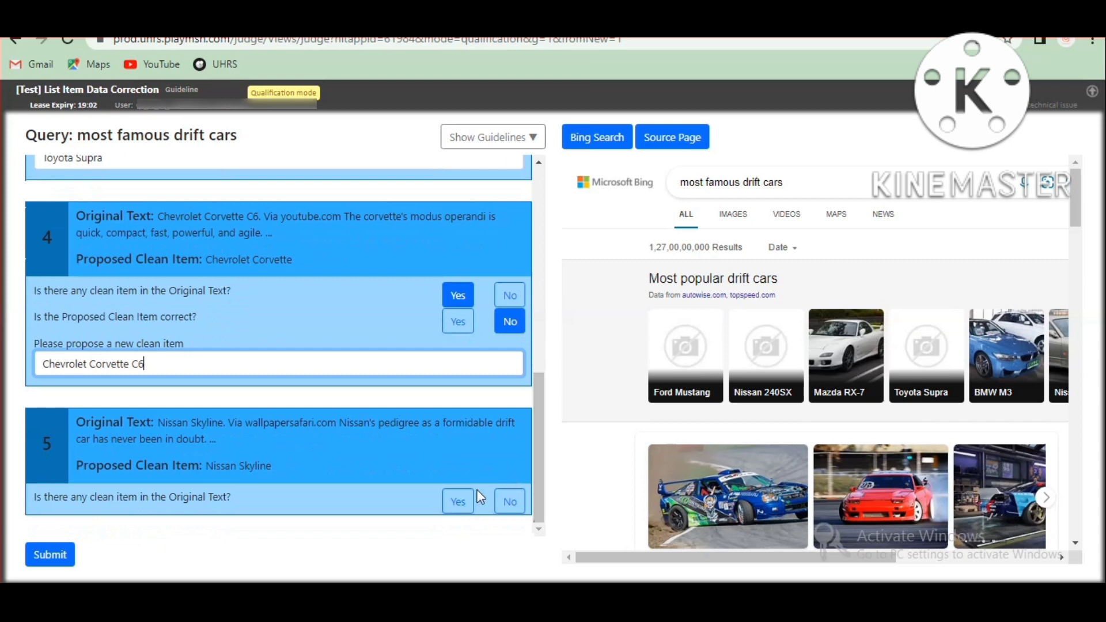
click(463, 504)
click(457, 527)
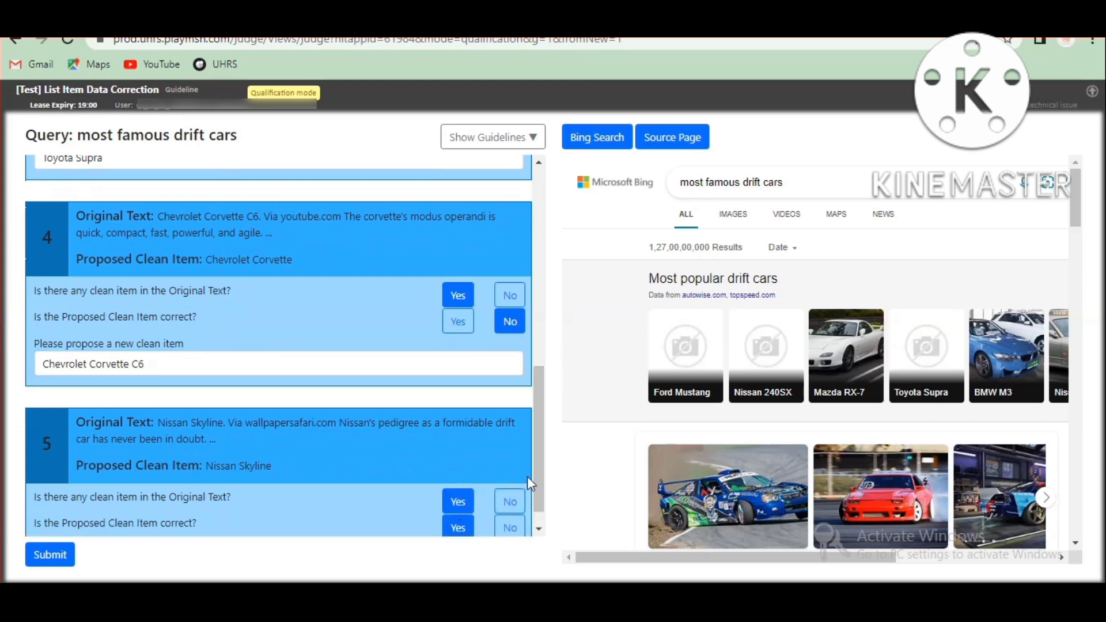
drag(539, 477, 548, 548)
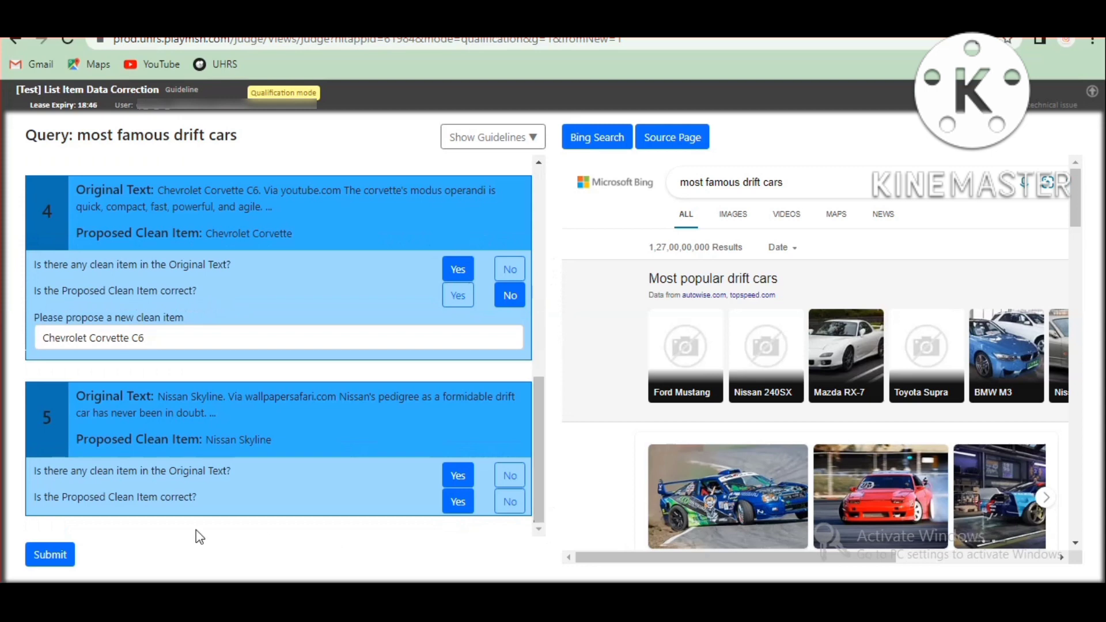
click(67, 554)
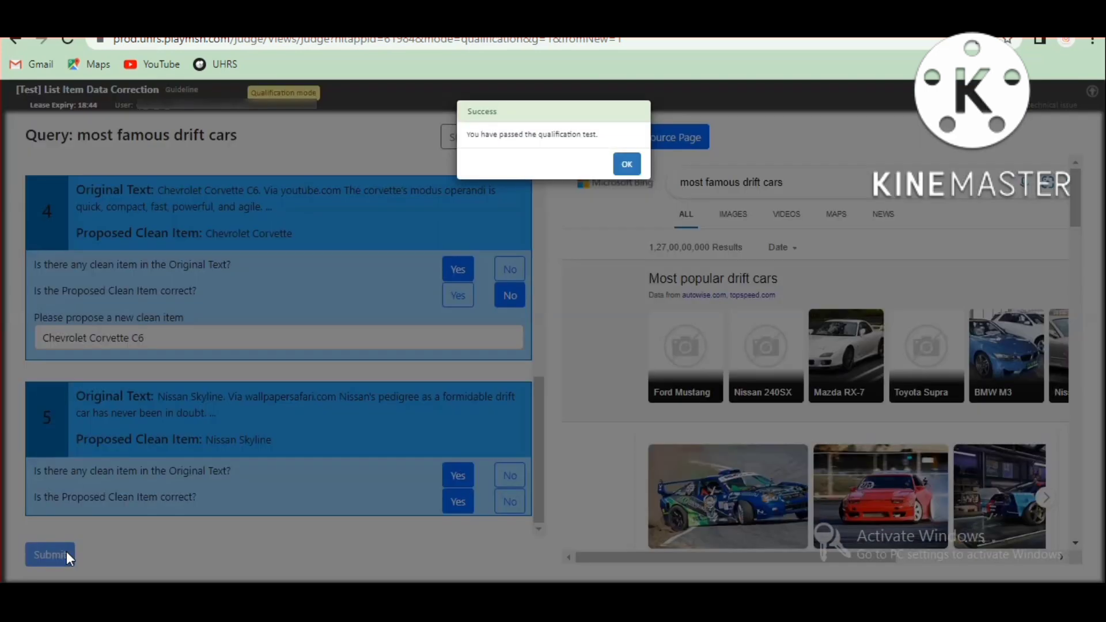